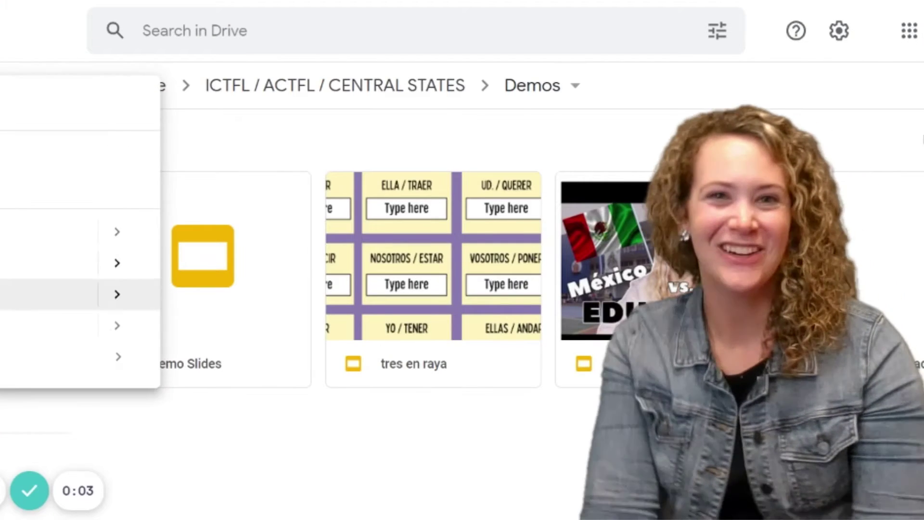
# Dismiss the open menu to reveal the empty Demos folder.
pyautogui.press('Escape')
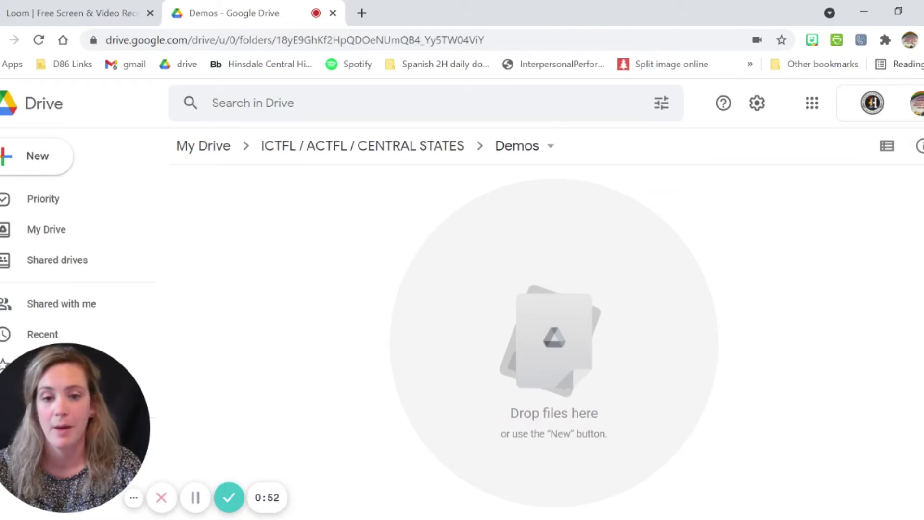
# Start a new Google Slides presentation from Drive's New menu and browse the Themes panel.
pyautogui.click(38, 156)
pyautogui.click(57, 312)
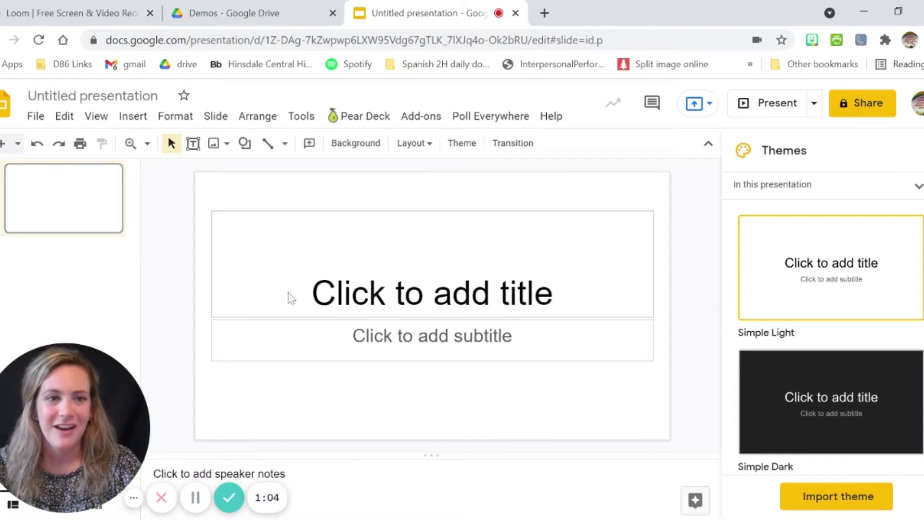
pyautogui.scroll(-8, 796, 336)
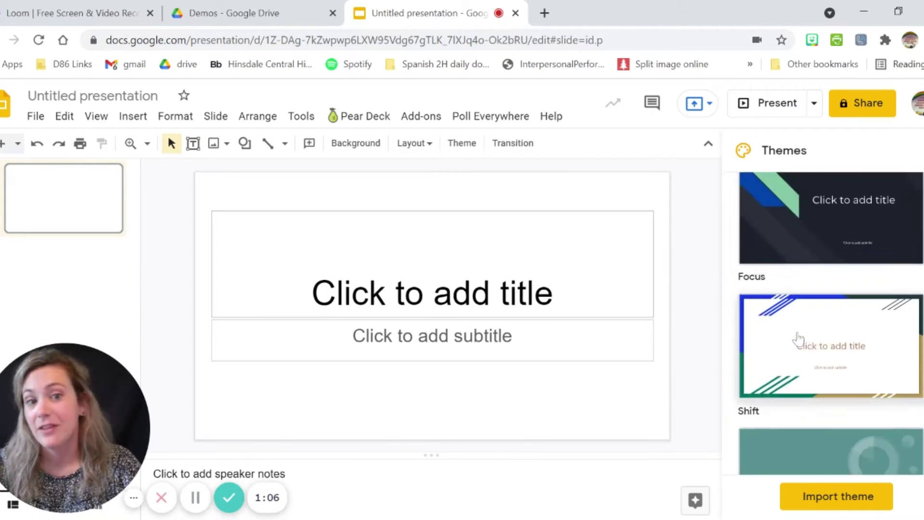
pyautogui.scroll(-15, 797, 338)
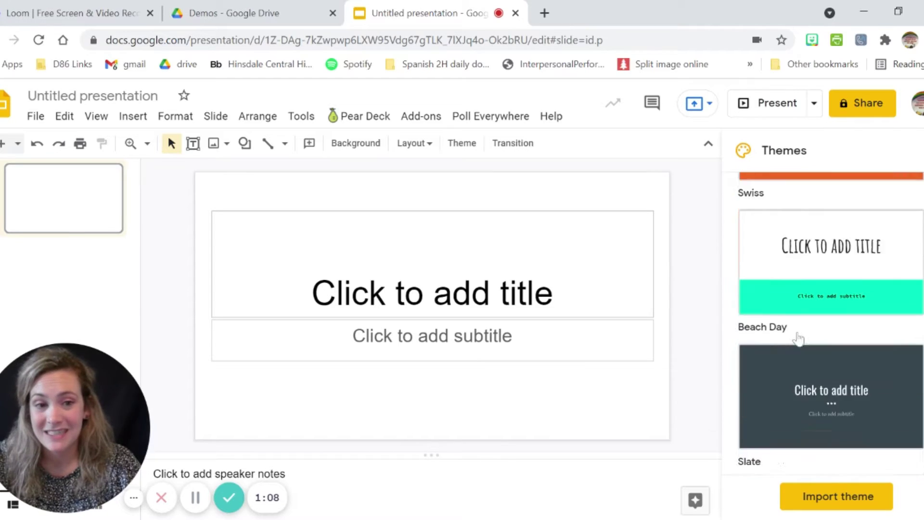
pyautogui.scroll(-5, 797, 339)
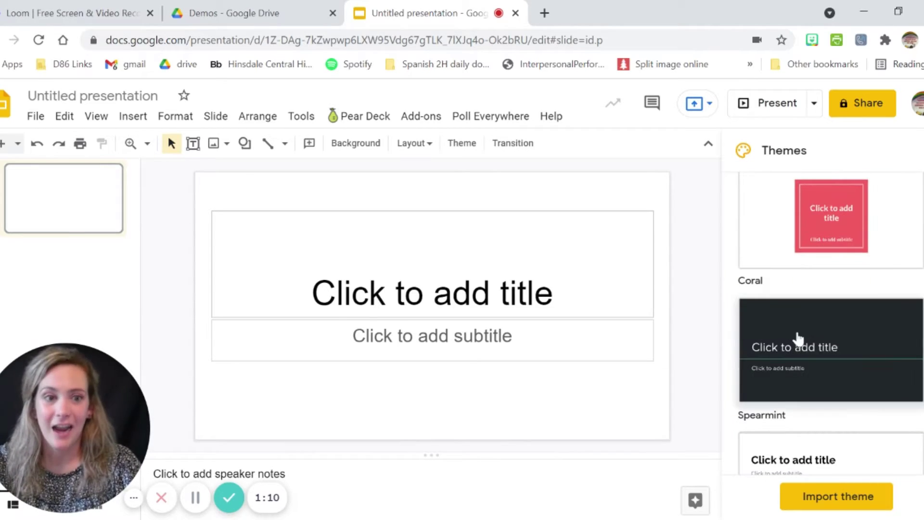
pyautogui.scroll(-5, 799, 337)
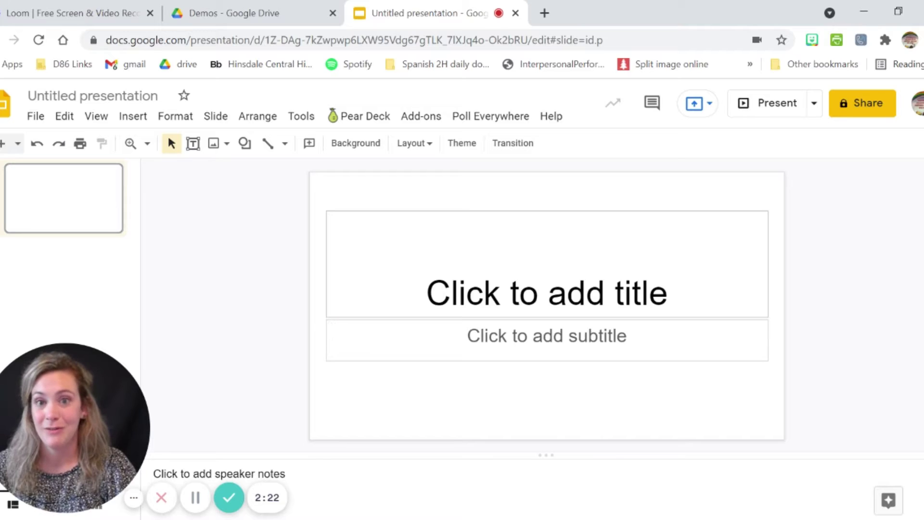
# Bring up Page setup and look through the slide size presets, leaving Widescreen 16:9.
pyautogui.click(40, 120)
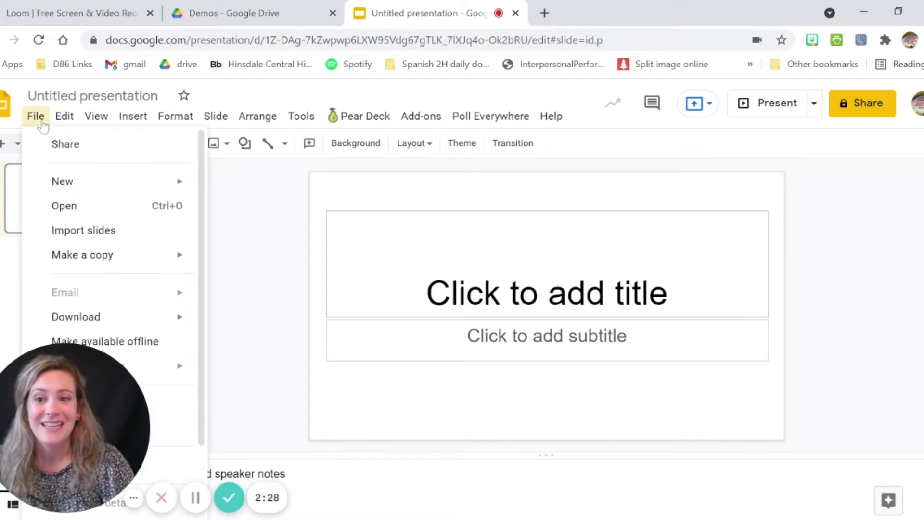
pyautogui.moveTo(17, 413); pyautogui.dragTo(334, 411)
pyautogui.click(41, 126)
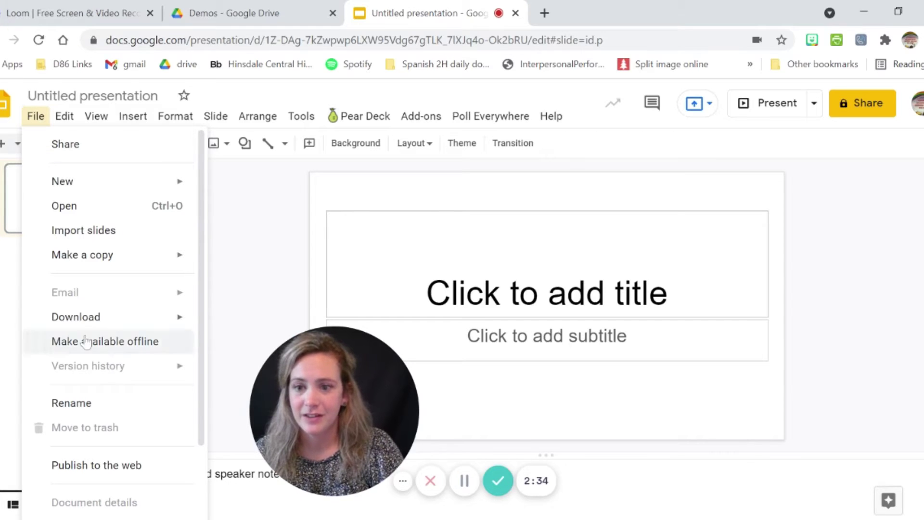
pyautogui.scroll(-2, 87, 337)
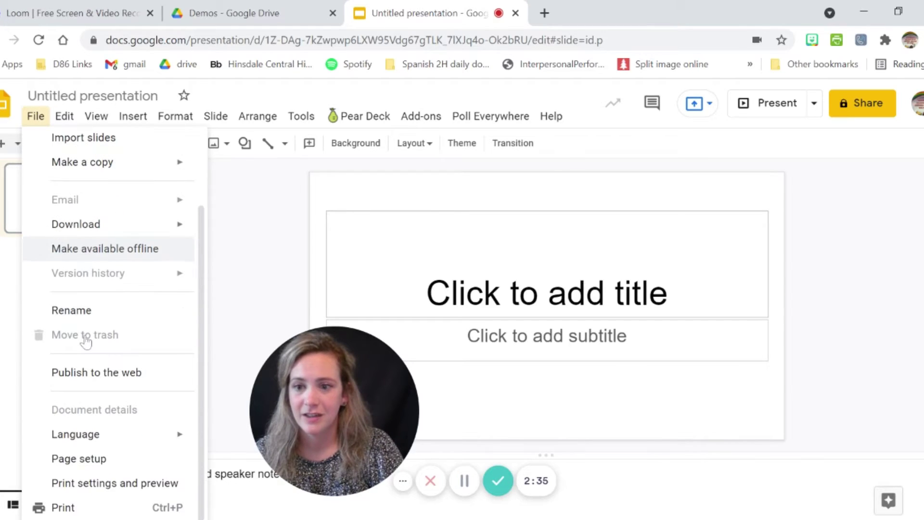
pyautogui.click(92, 463)
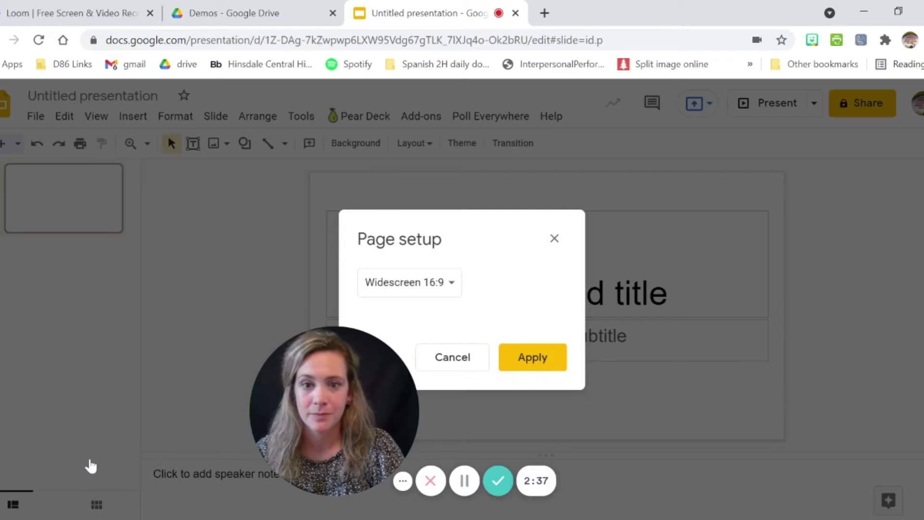
pyautogui.click(413, 287)
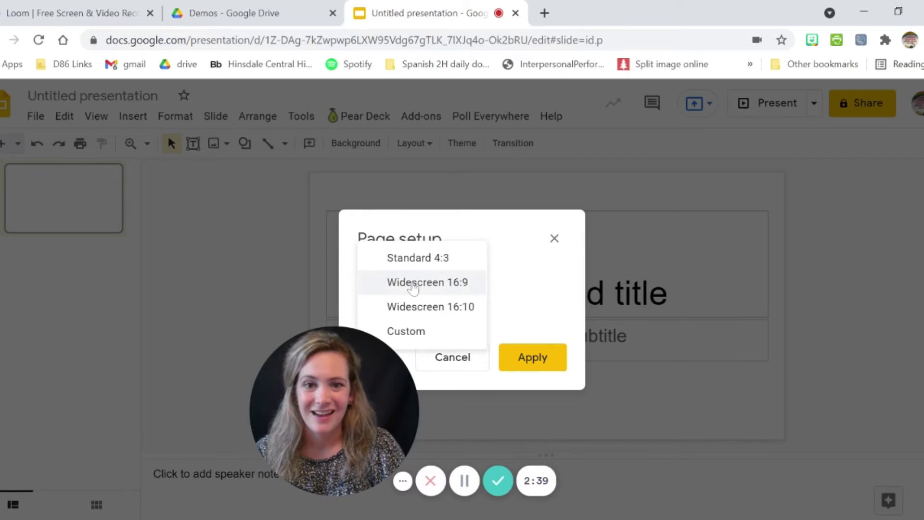
pyautogui.click(403, 335)
pyautogui.click(409, 289)
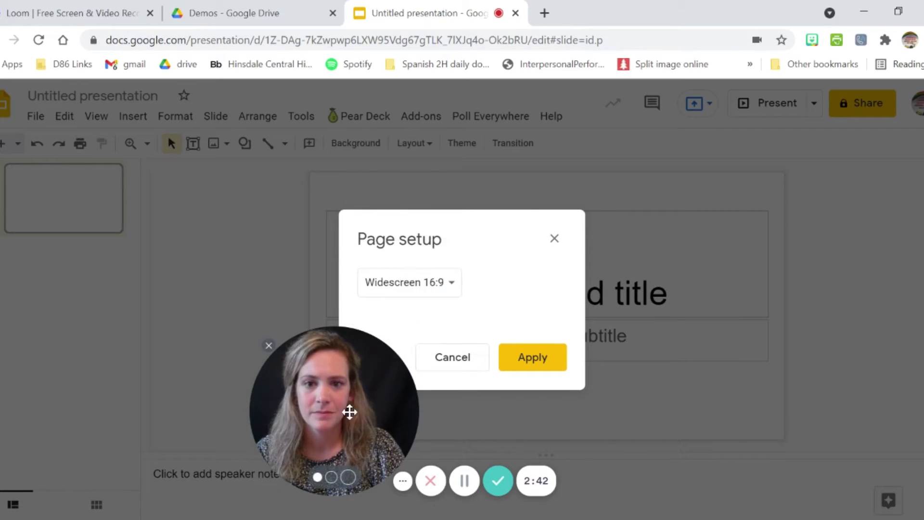
# Apply a Custom slide size of 8.5 × 11 inches.
pyautogui.moveTo(351, 413); pyautogui.dragTo(73, 423)
pyautogui.click(437, 289)
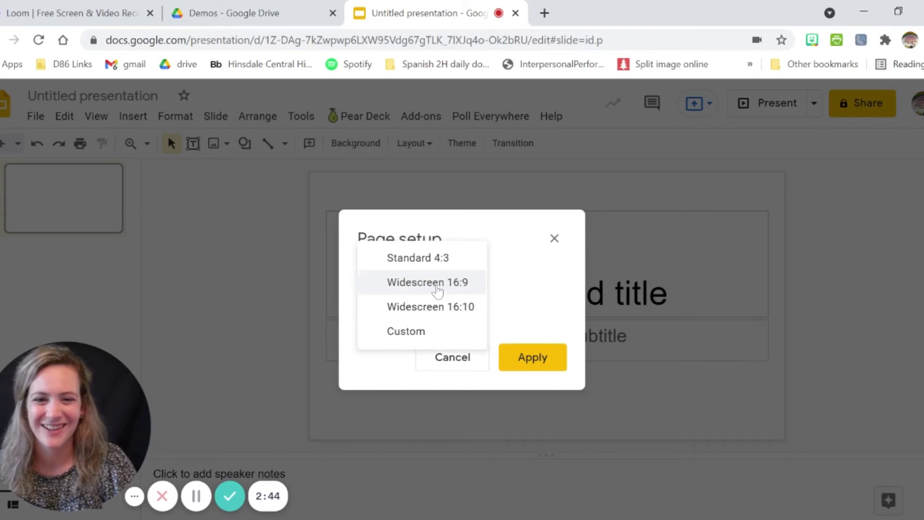
pyautogui.click(439, 333)
pyautogui.click(380, 324)
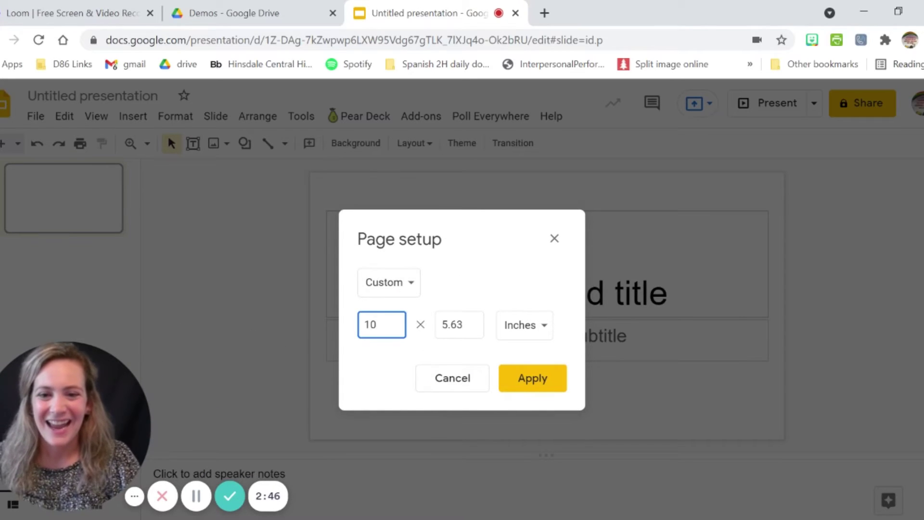
pyautogui.doubleClick(370, 324)
pyautogui.write('8.5')
pyautogui.press('Tab')
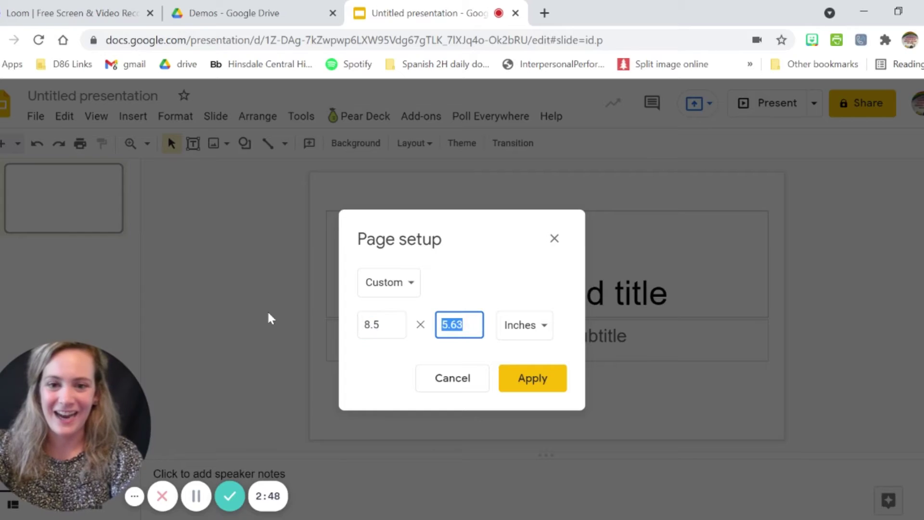
pyautogui.write('11')
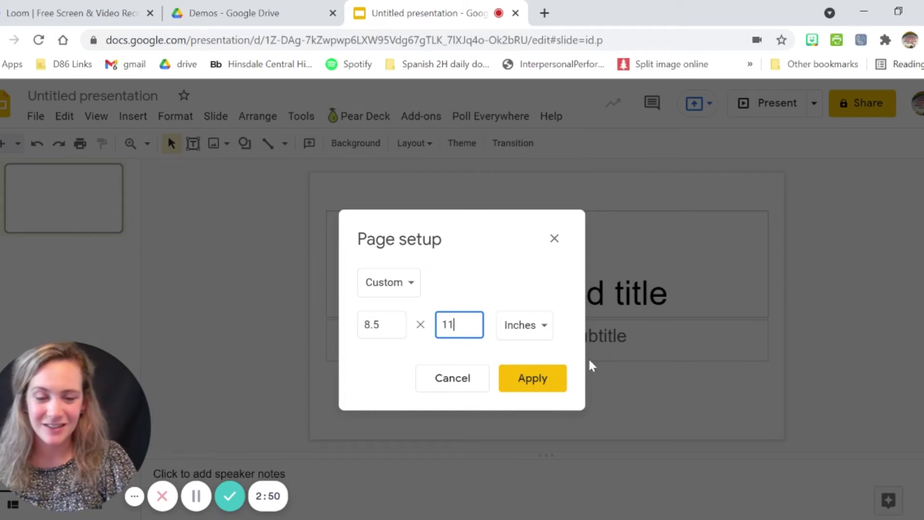
pyautogui.click(554, 388)
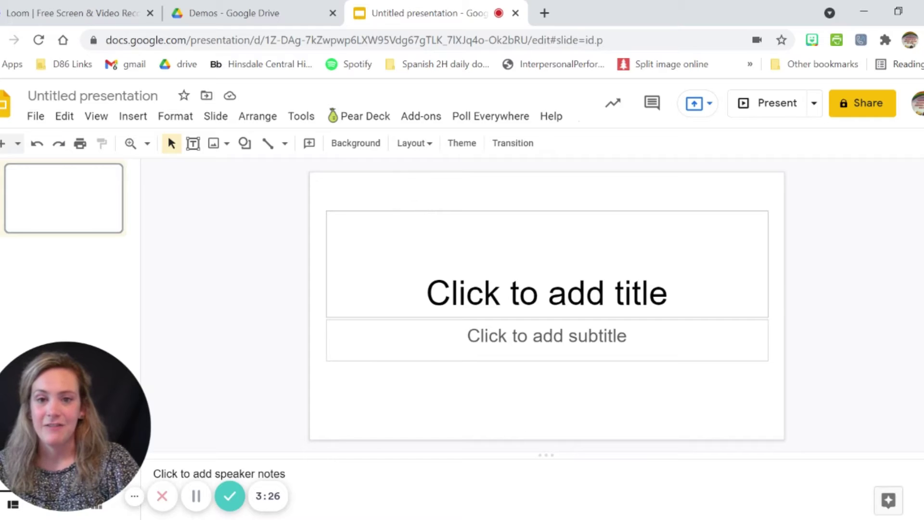
pyautogui.click(559, 214)
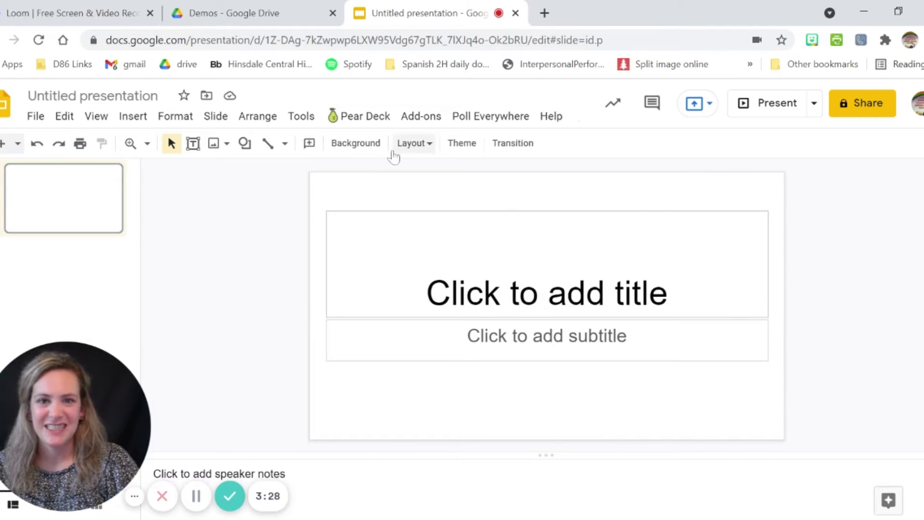
pyautogui.click(407, 148)
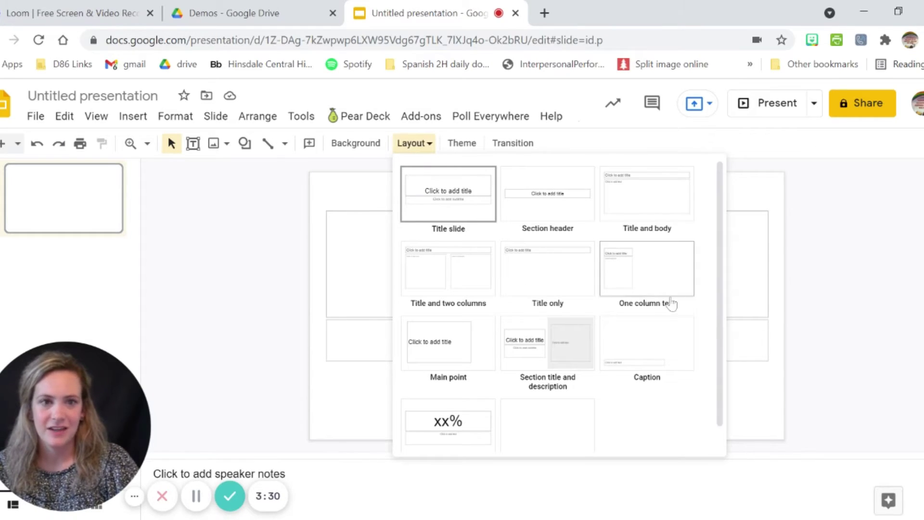
pyautogui.click(289, 263)
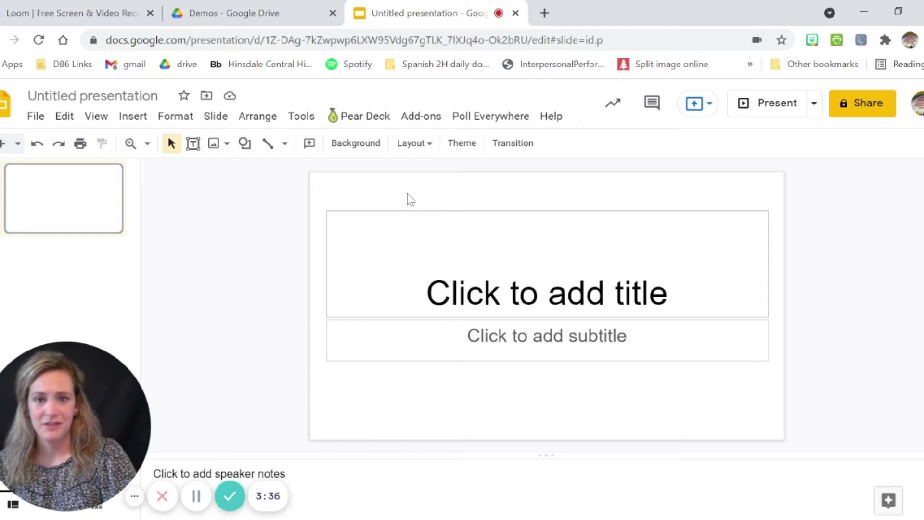
pyautogui.moveTo(389, 188); pyautogui.dragTo(593, 418)
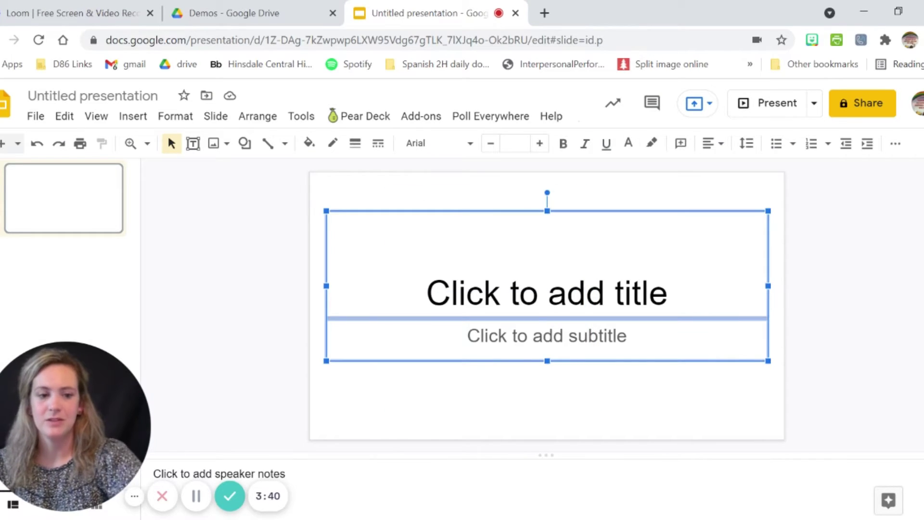
pyautogui.press('Delete')
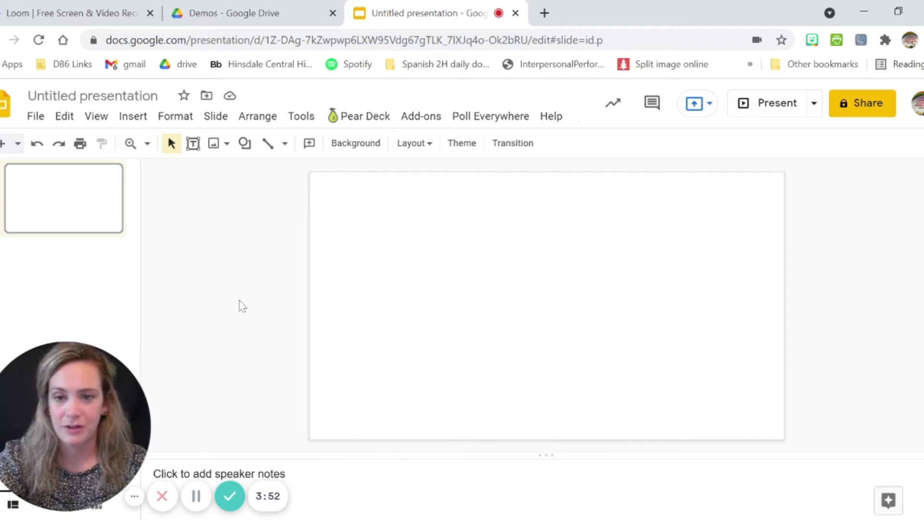
pyautogui.hotkey('ctrl', 'z')
# Draw a text box left of the slide reading 'Read the text and answer the questions.'.
pyautogui.click(237, 285)
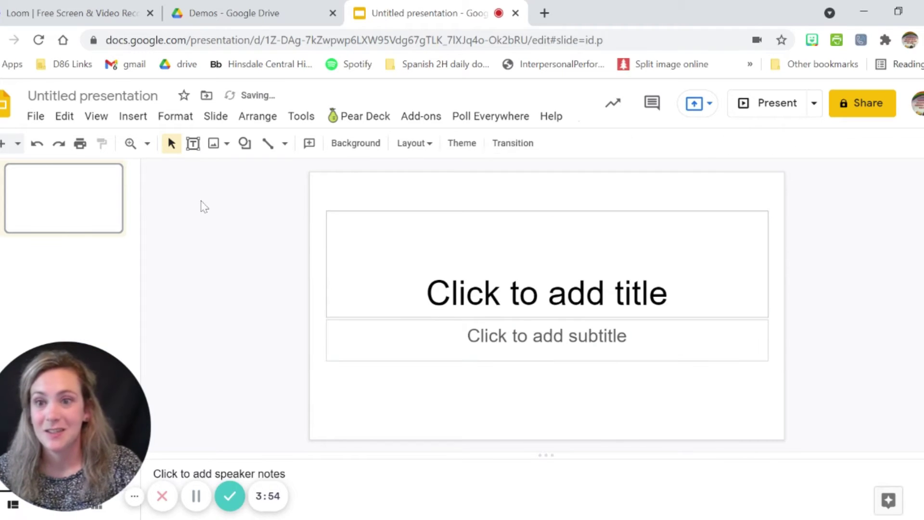
pyautogui.click(192, 143)
pyautogui.moveTo(153, 236); pyautogui.dragTo(283, 369)
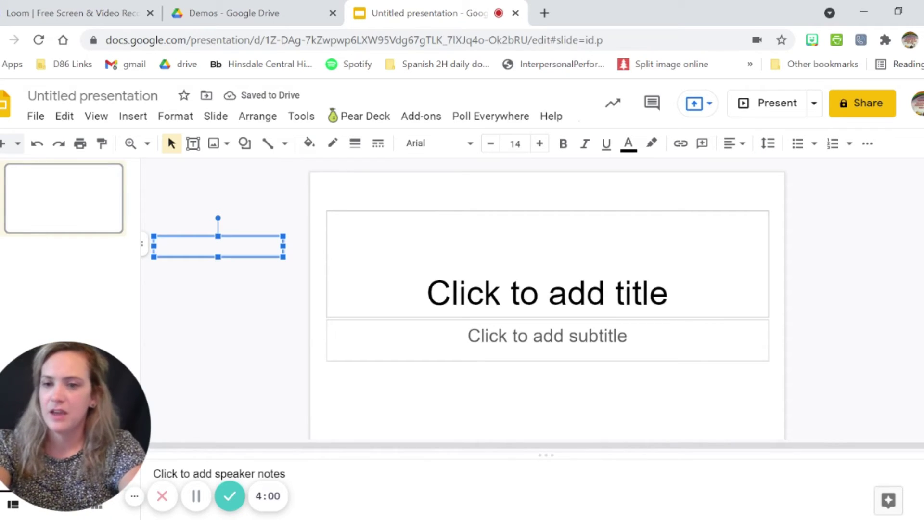
pyautogui.write('Read teh t')
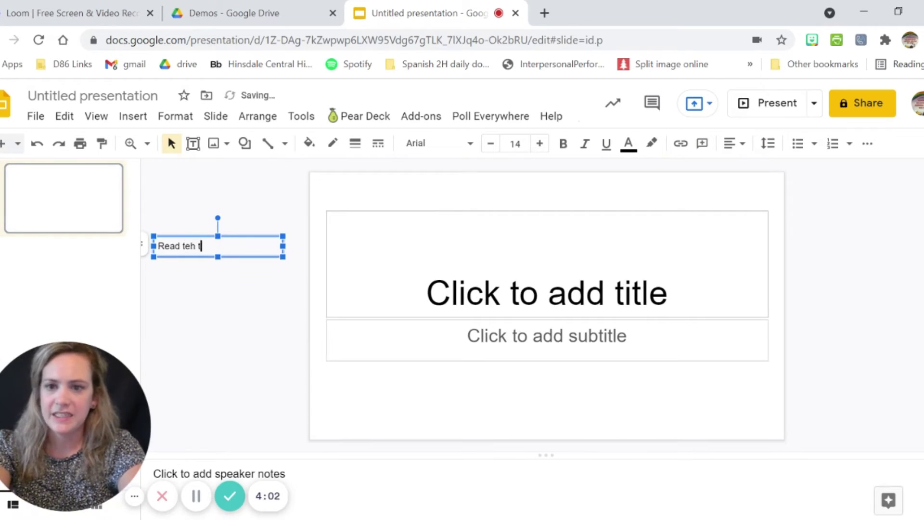
pyautogui.press('BackSpace')
pyautogui.press('BackSpace')
pyautogui.press('BackSpace')
pyautogui.press('BackSpace')
pyautogui.write('he text an')
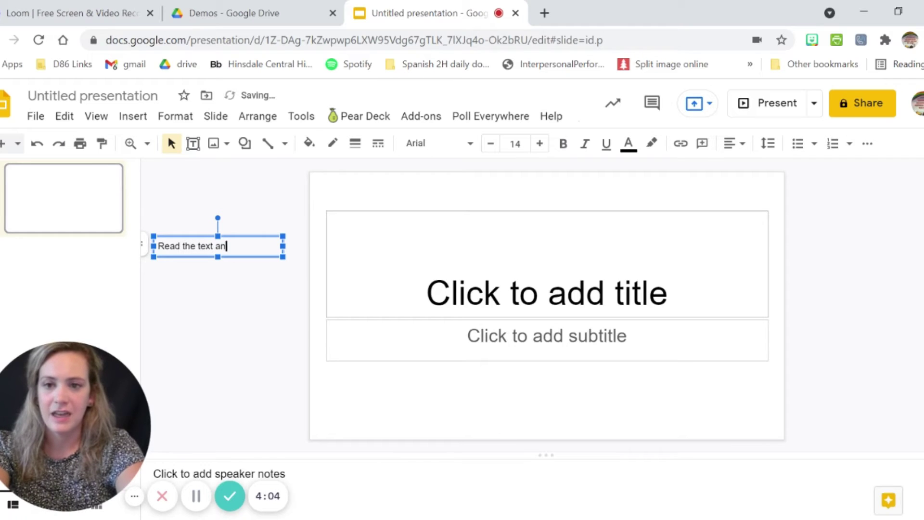
pyautogui.write('d answer the questions')
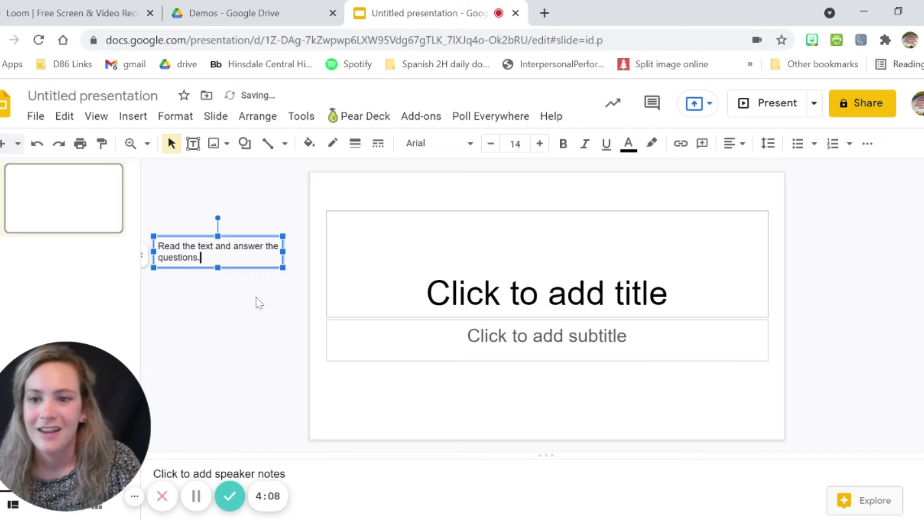
pyautogui.write('.')
# Set the note text to Oswald size 34 and fill the note box with yellow.
pyautogui.hotkey('ctrl', 'a')
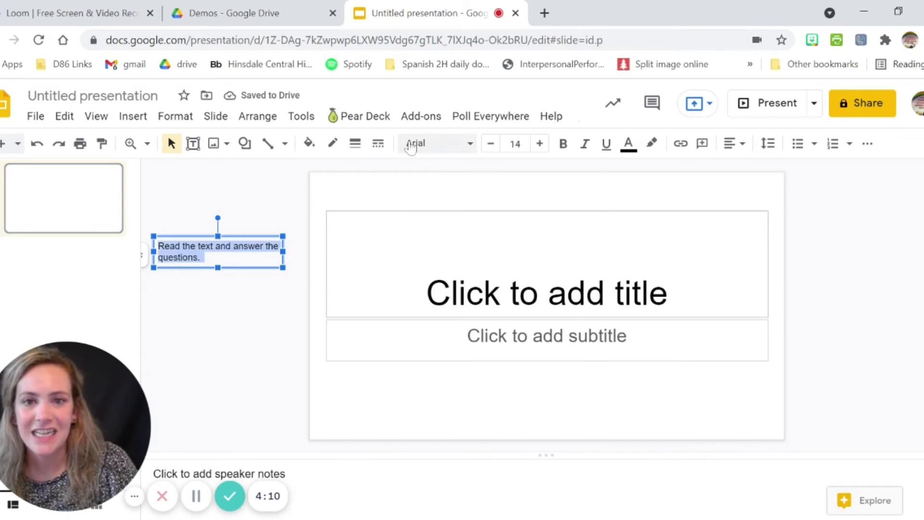
pyautogui.click(411, 145)
pyautogui.click(442, 257)
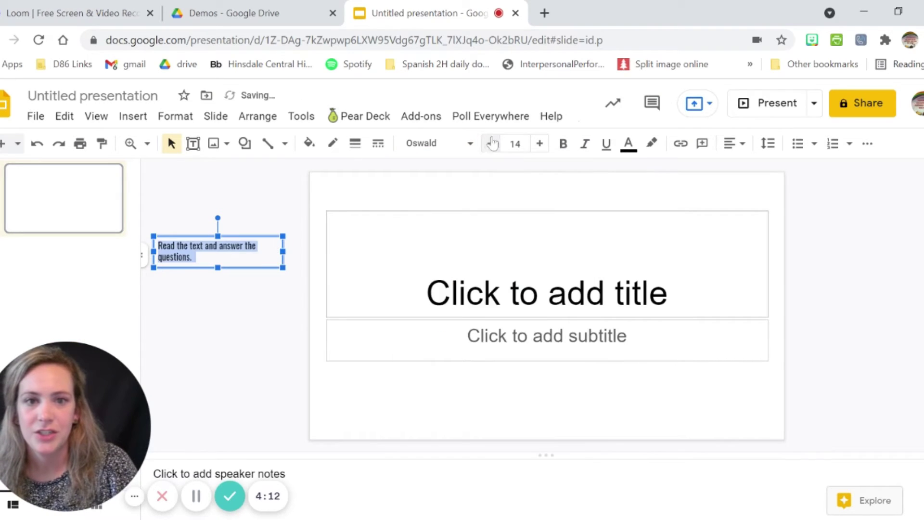
pyautogui.click(537, 145)
pyautogui.click(538, 146)
pyautogui.click(538, 145)
pyautogui.click(538, 146)
pyautogui.click(538, 146)
pyautogui.click(538, 146)
pyautogui.click(537, 146)
pyautogui.click(538, 146)
pyautogui.click(538, 145)
pyautogui.click(538, 146)
pyautogui.click(538, 146)
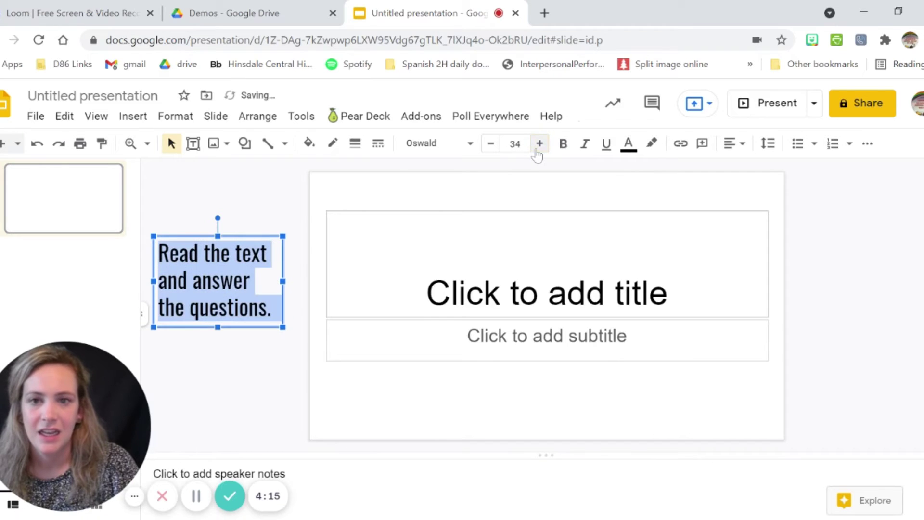
pyautogui.click(310, 143)
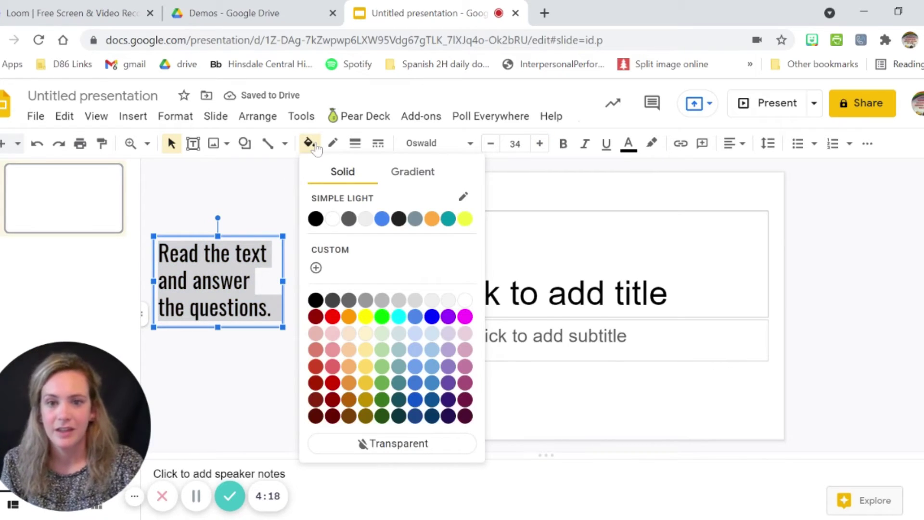
pyautogui.click(465, 220)
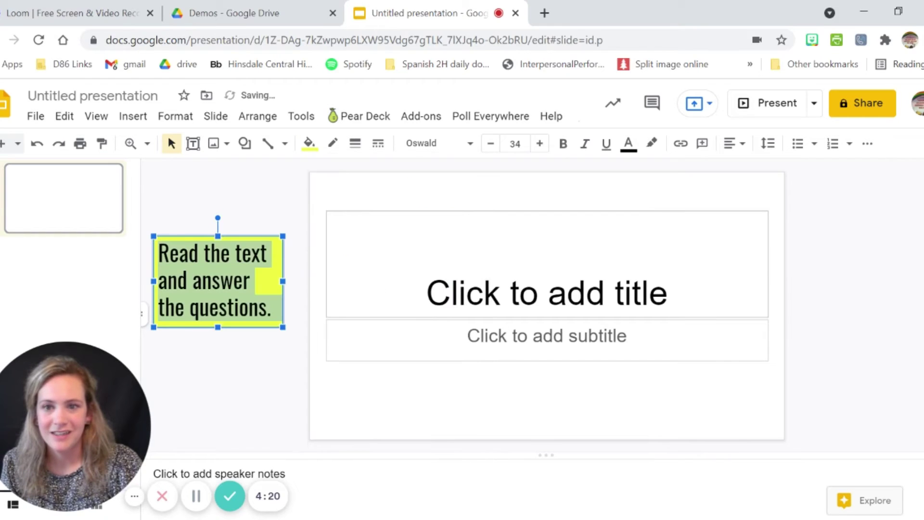
# Center-align the note text horizontally.
pyautogui.click(246, 224)
pyautogui.click(244, 280)
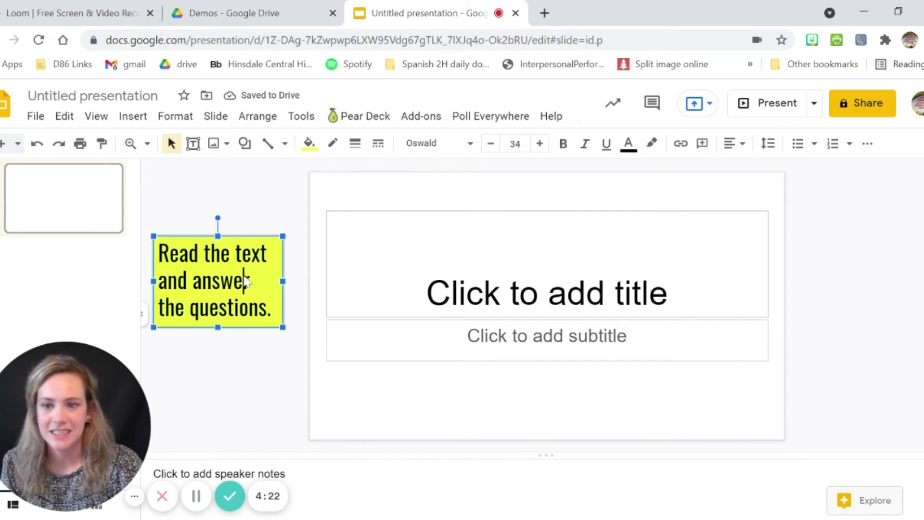
pyautogui.tripleClick(245, 281)
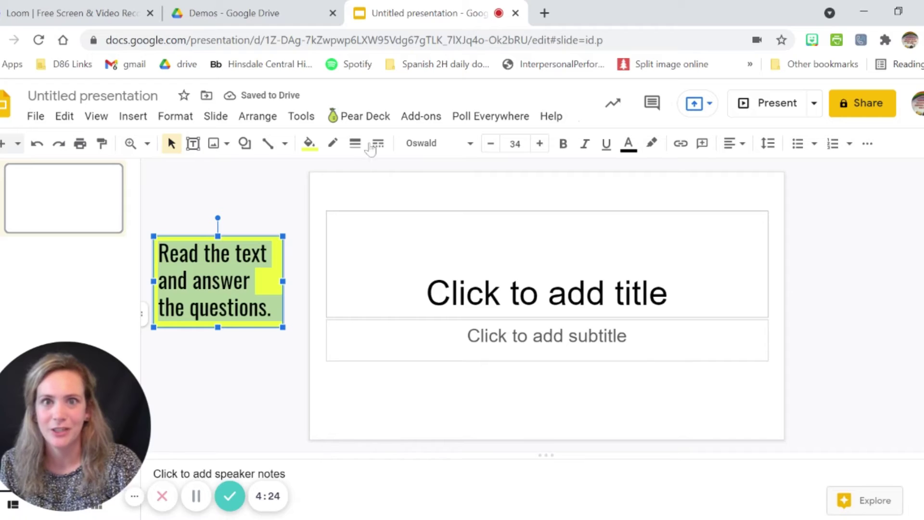
pyautogui.click(741, 144)
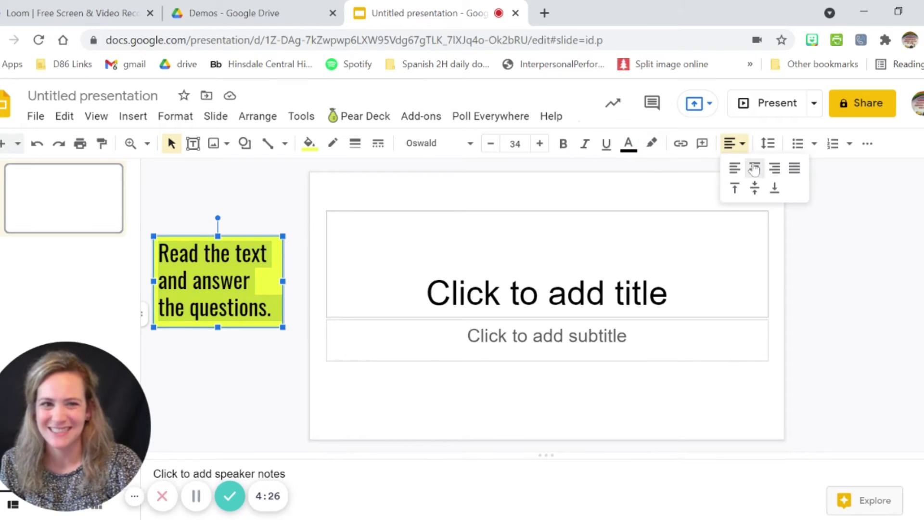
pyautogui.click(754, 169)
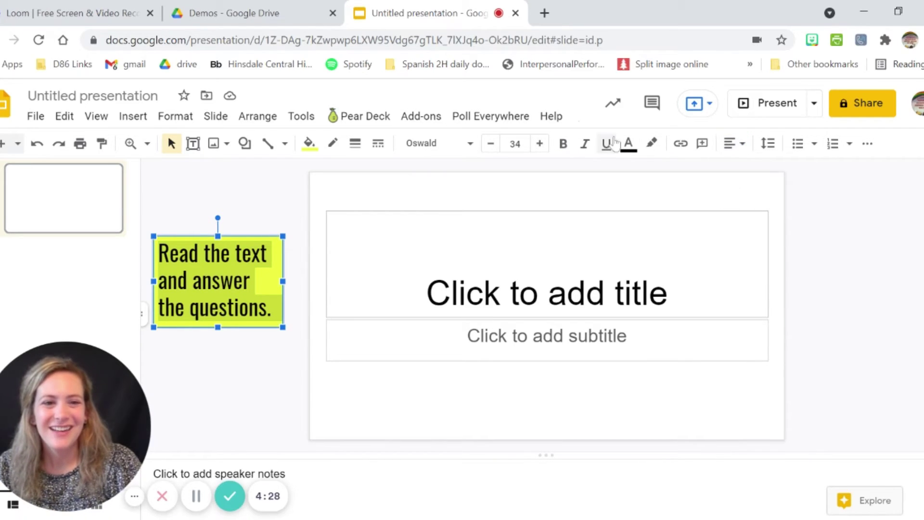
pyautogui.click(732, 144)
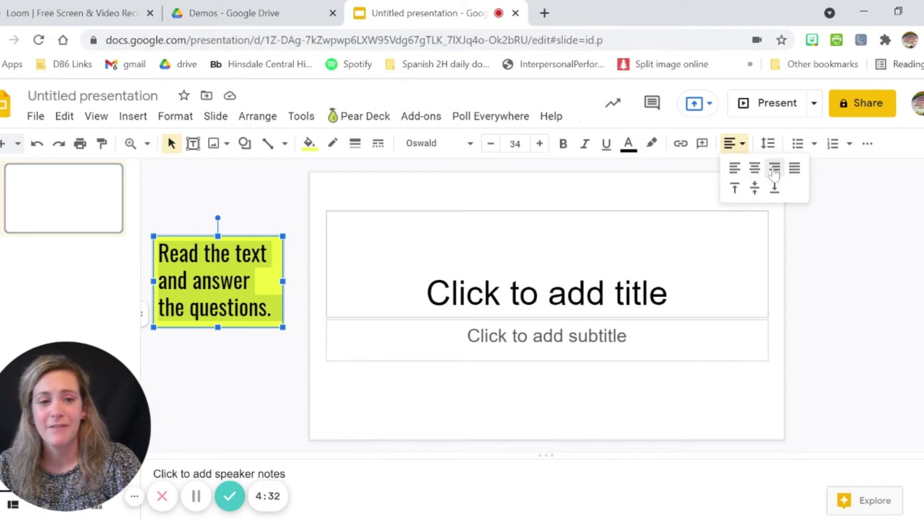
pyautogui.click(754, 170)
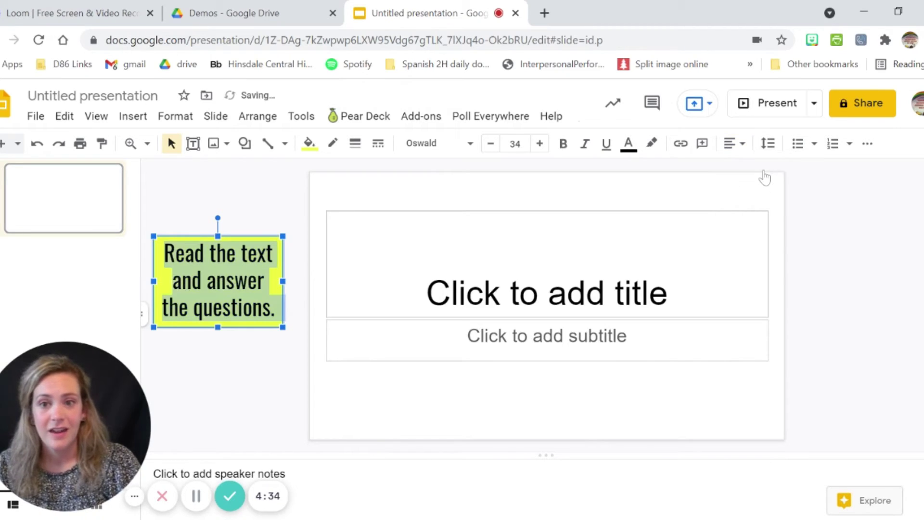
pyautogui.click(230, 381)
pyautogui.click(243, 272)
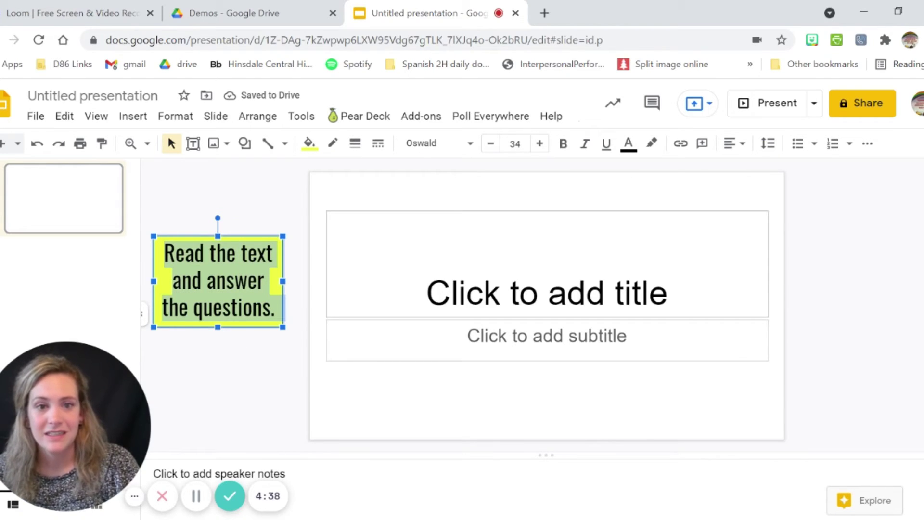
pyautogui.click(547, 292)
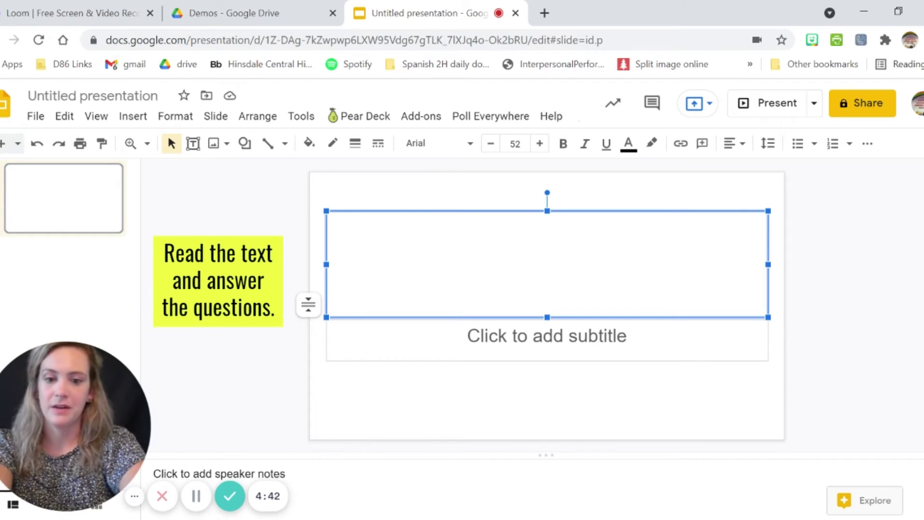
# Enter 'Unidad 2' in the title placeholder and give the title box a yellow fill.
pyautogui.write('Unidad 2')
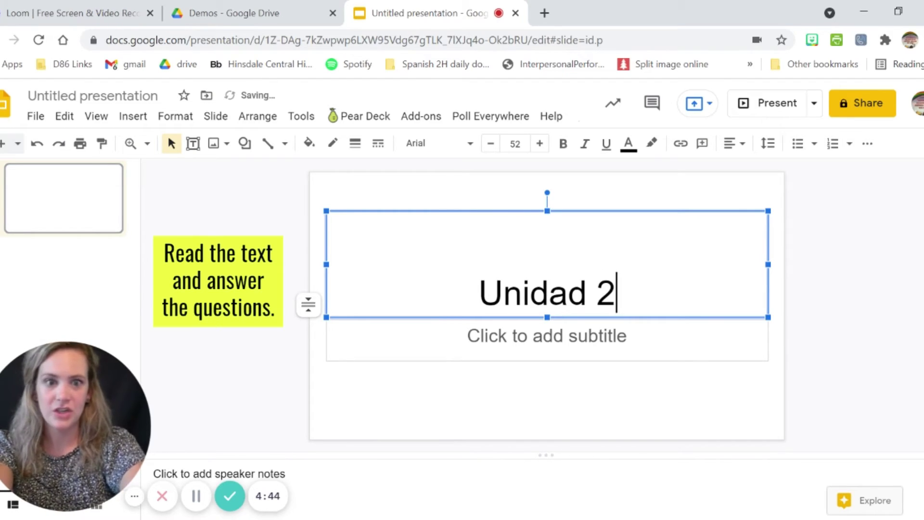
pyautogui.press('Left')
pyautogui.press('Left')
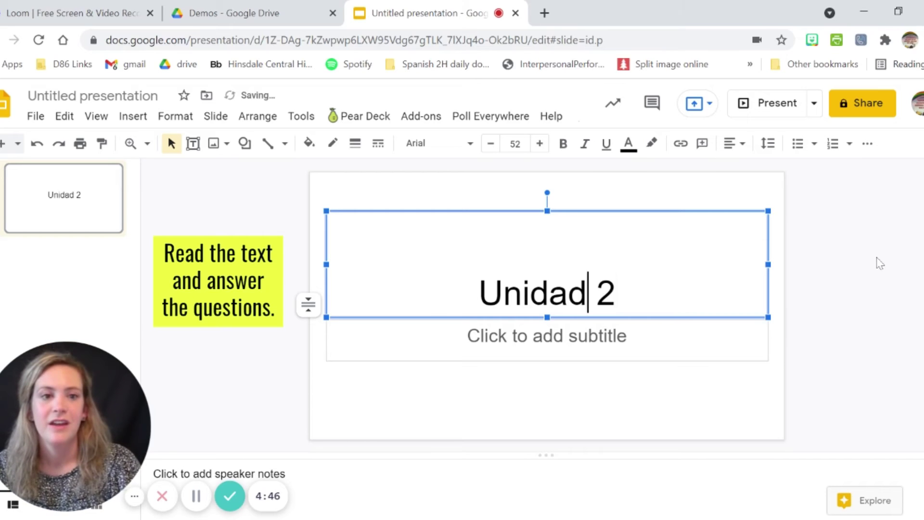
pyautogui.click(309, 143)
pyautogui.click(465, 219)
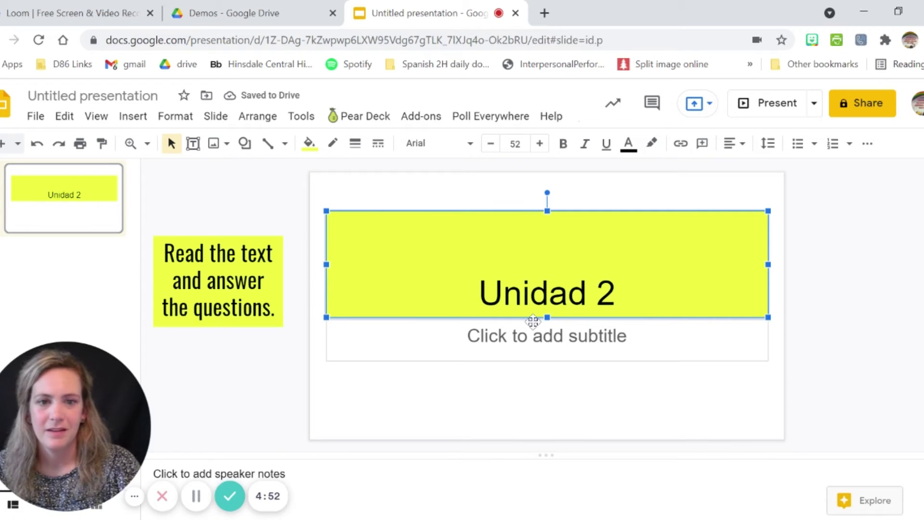
pyautogui.click(581, 377)
pyautogui.doubleClick(553, 308)
pyautogui.tripleClick(554, 308)
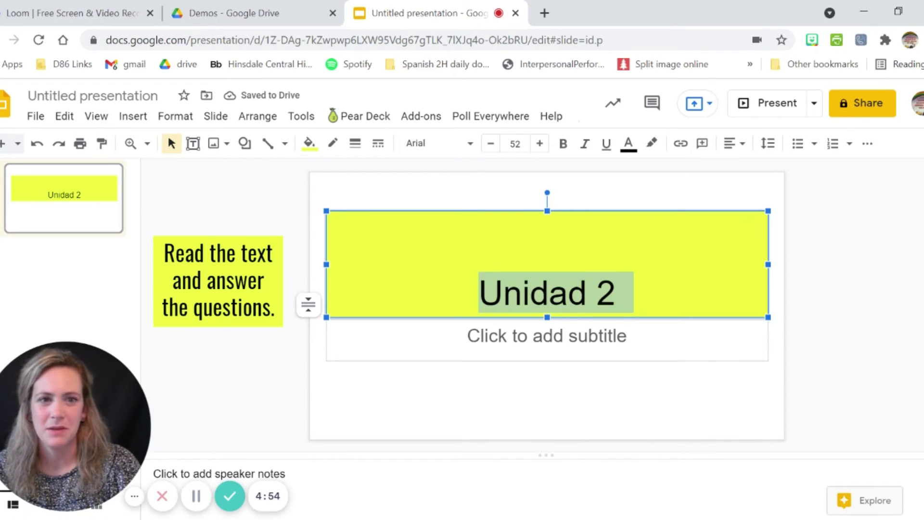
# Align the Unidad 2 title to the vertical middle of its box.
pyautogui.click(733, 144)
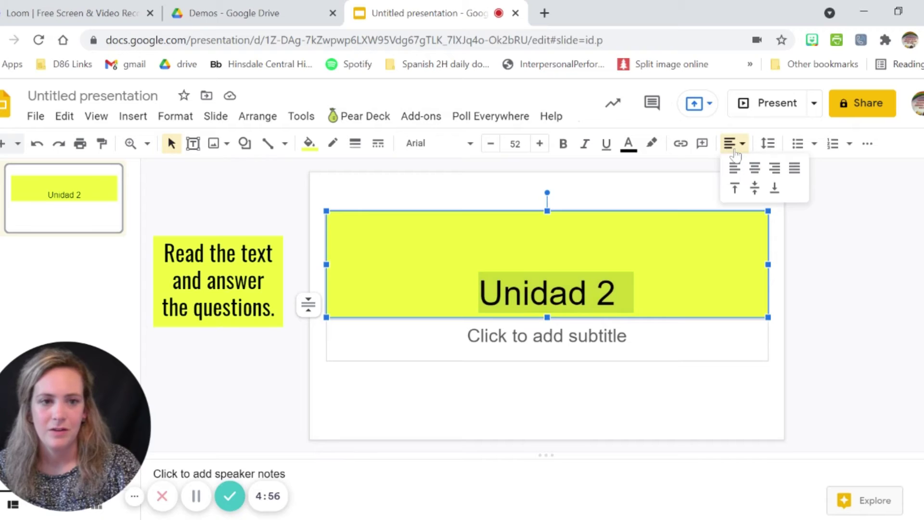
pyautogui.click(754, 188)
pyautogui.press('Right')
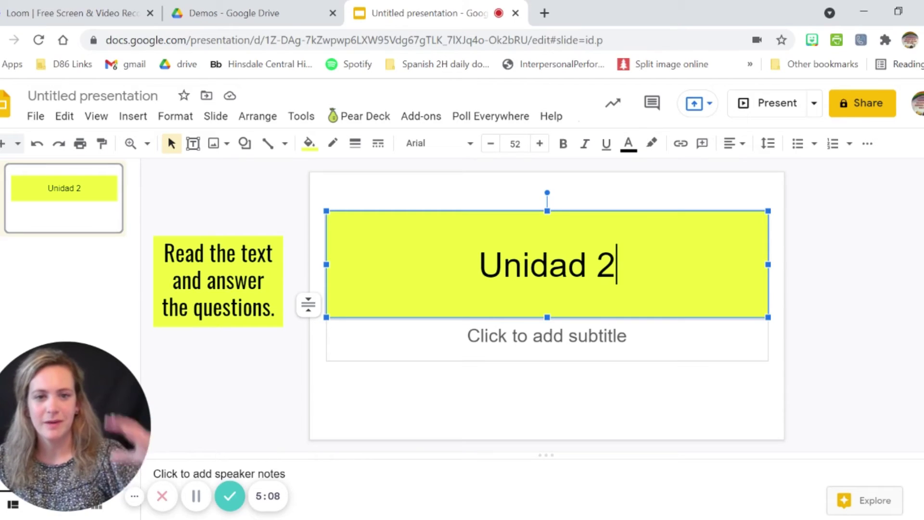
# Set the Unidad 2 title in Oswald and enlarge it to size 69.
pyautogui.tripleClick(524, 265)
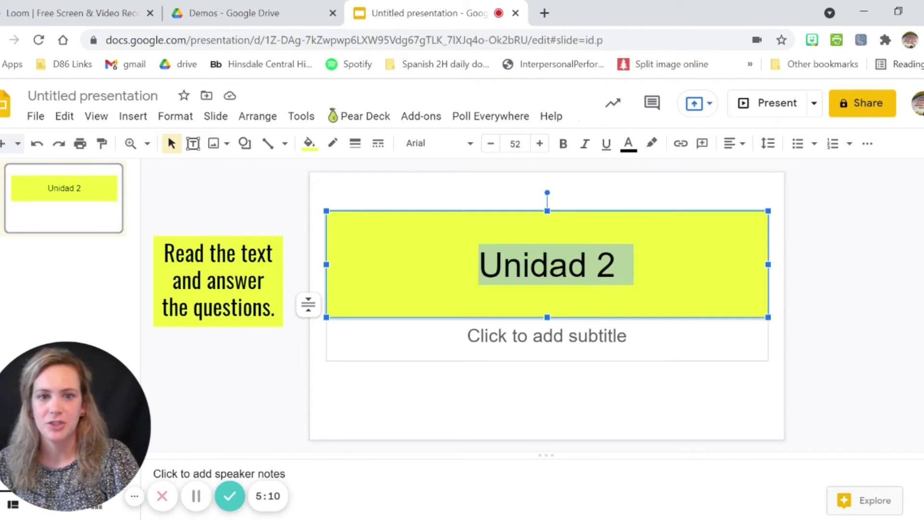
pyautogui.click(456, 143)
pyautogui.click(466, 234)
pyautogui.click(539, 143)
pyautogui.click(539, 144)
pyautogui.click(539, 143)
pyautogui.click(539, 144)
pyautogui.click(539, 144)
pyautogui.click(539, 143)
pyautogui.click(539, 143)
pyautogui.click(539, 144)
pyautogui.click(539, 144)
pyautogui.click(539, 144)
pyautogui.click(540, 143)
pyautogui.click(539, 143)
pyautogui.click(539, 144)
pyautogui.click(539, 144)
pyautogui.click(495, 192)
pyautogui.click(433, 242)
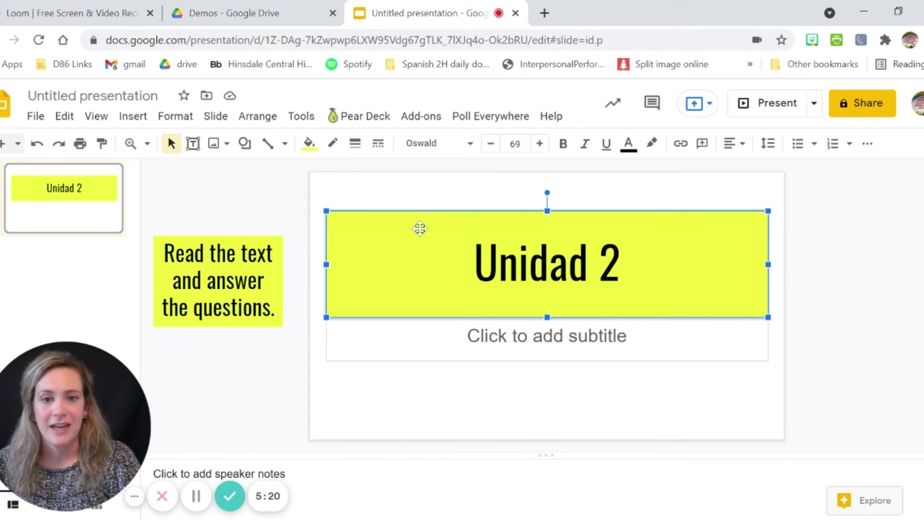
# Give the Unidad 2 title box a black 4px border.
pyautogui.click(333, 144)
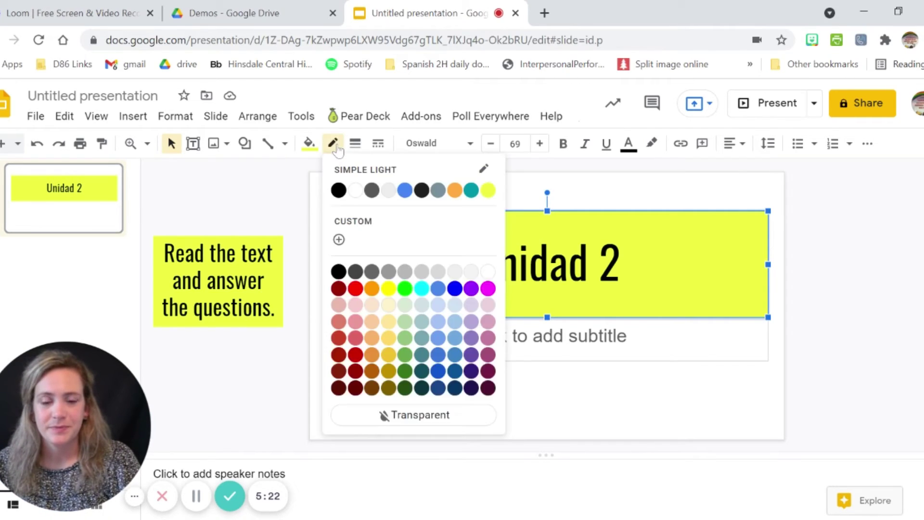
pyautogui.click(339, 191)
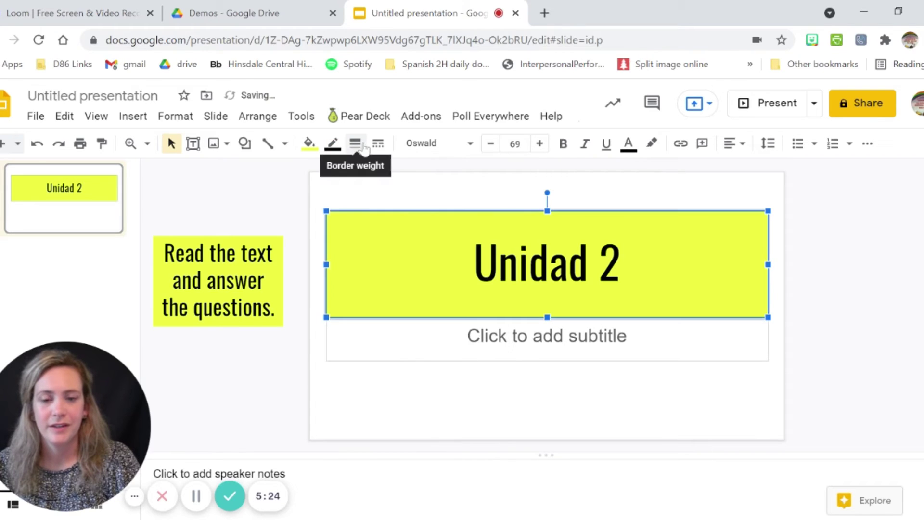
pyautogui.click(355, 144)
pyautogui.click(378, 244)
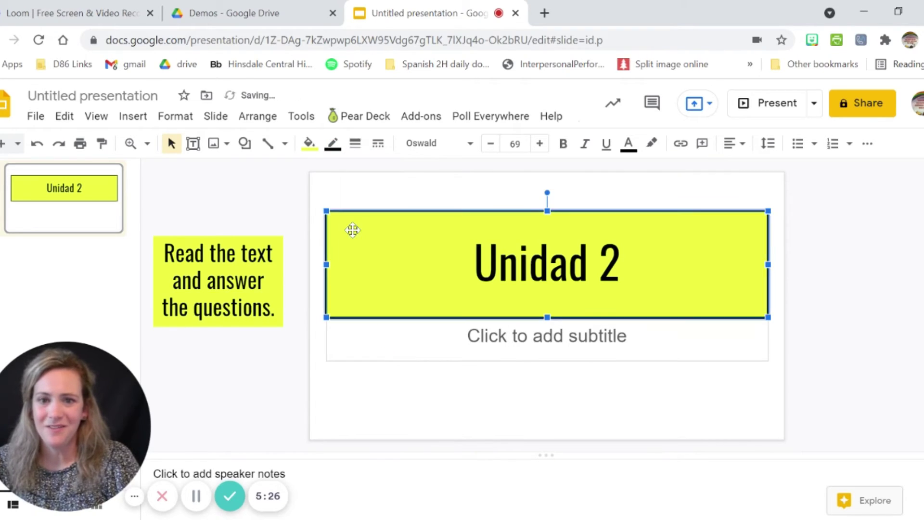
pyautogui.click(287, 199)
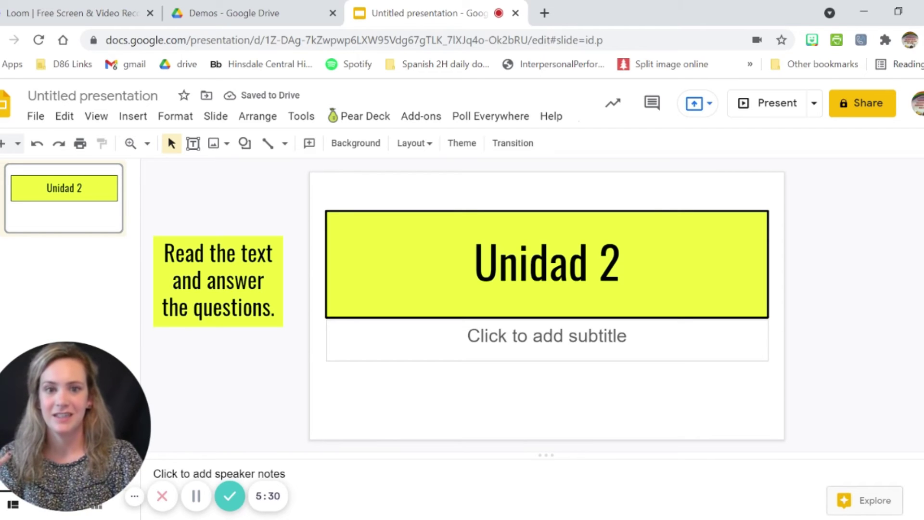
# Give the Read the text note box a black 4px border too.
pyautogui.click(269, 250)
pyautogui.click(309, 143)
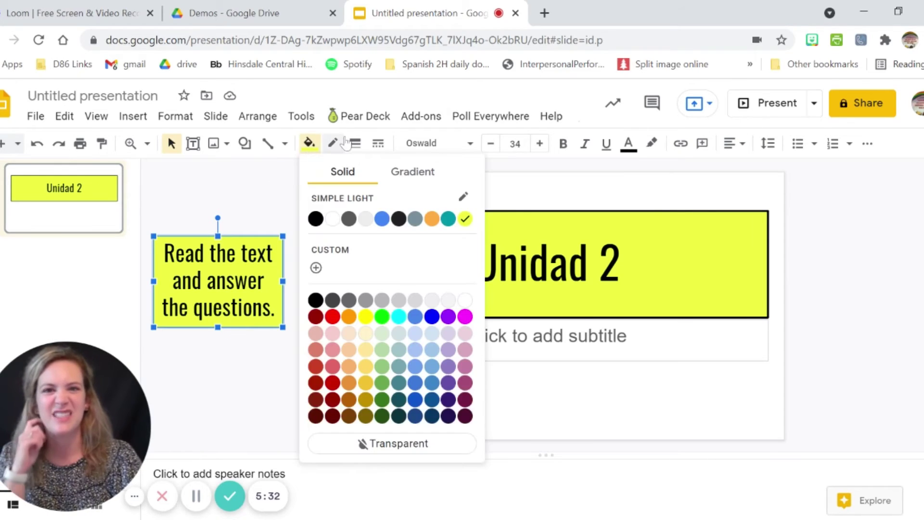
pyautogui.click(332, 143)
pyautogui.click(336, 188)
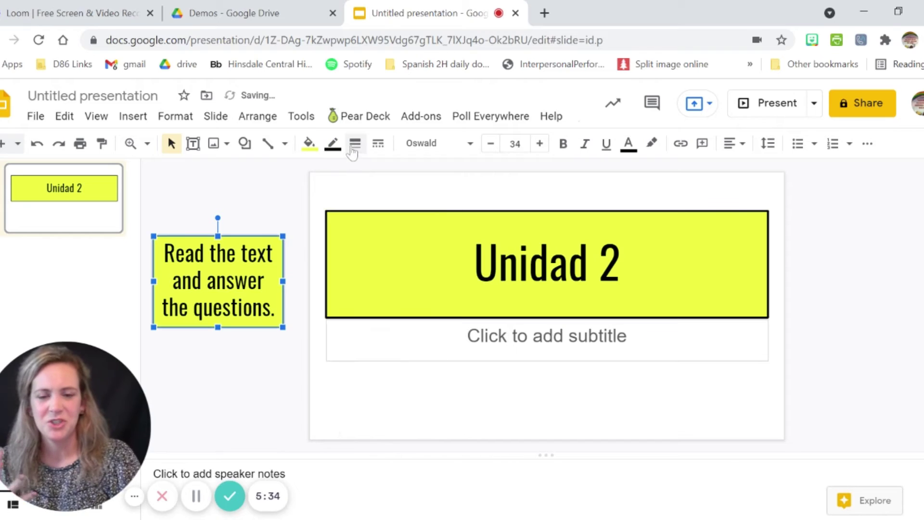
pyautogui.click(353, 150)
pyautogui.click(356, 244)
pyautogui.click(245, 399)
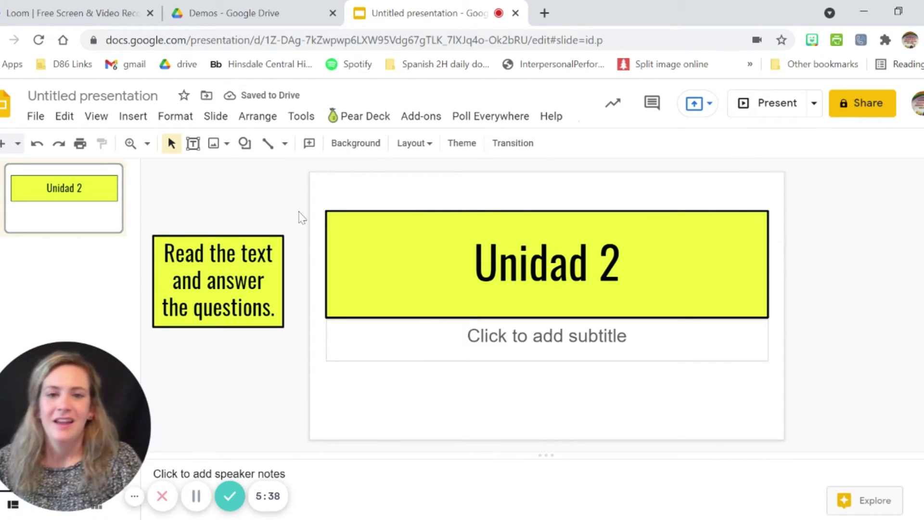
pyautogui.rightClick(100, 281)
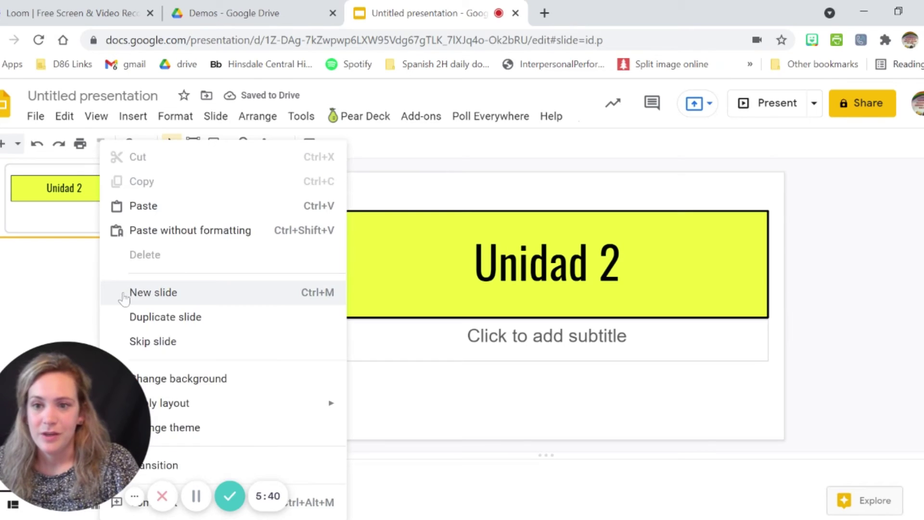
pyautogui.click(134, 294)
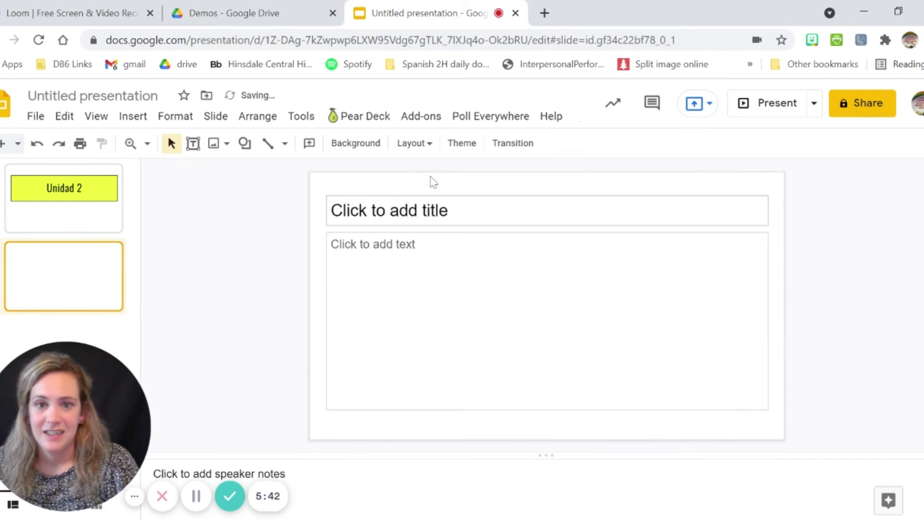
pyautogui.moveTo(432, 188); pyautogui.dragTo(498, 279)
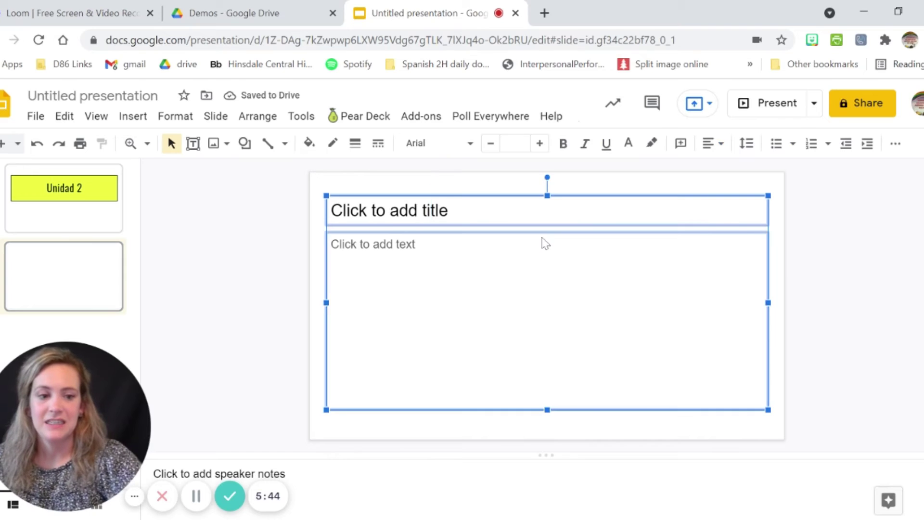
pyautogui.press('Delete')
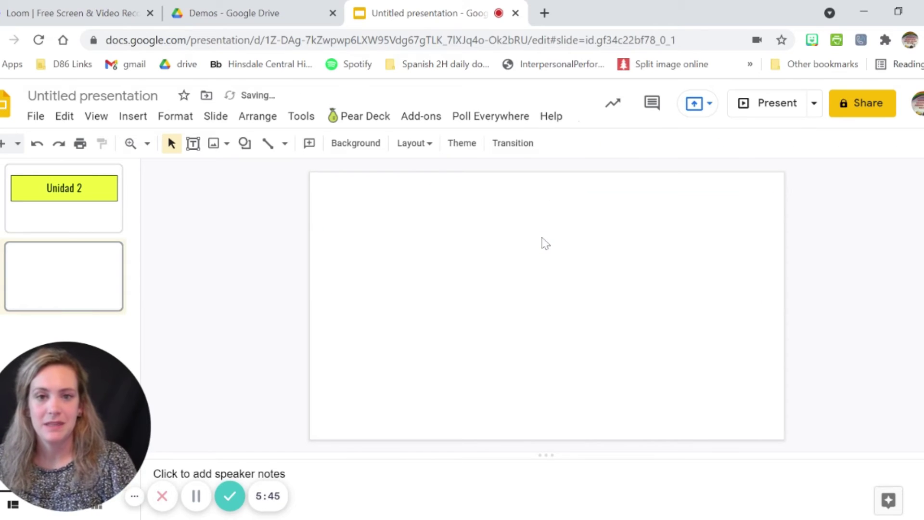
pyautogui.click(369, 150)
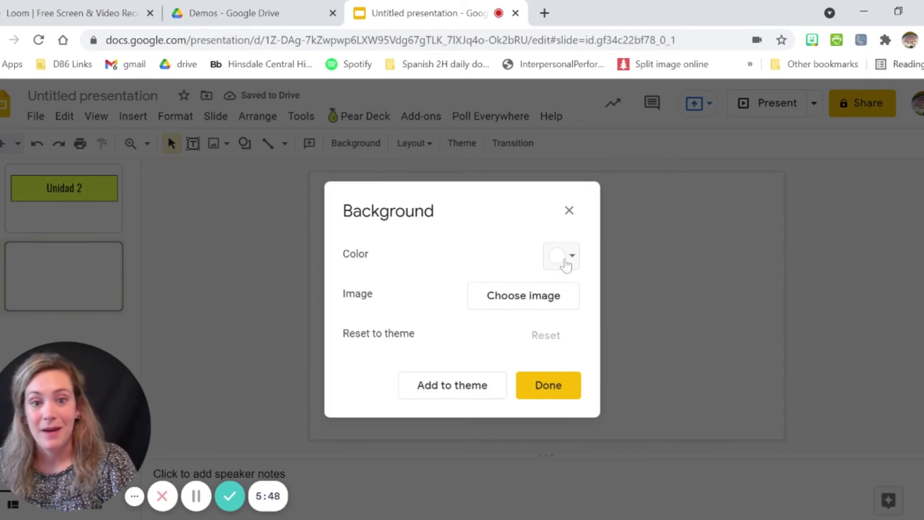
pyautogui.click(566, 262)
pyautogui.click(446, 331)
pyautogui.click(508, 295)
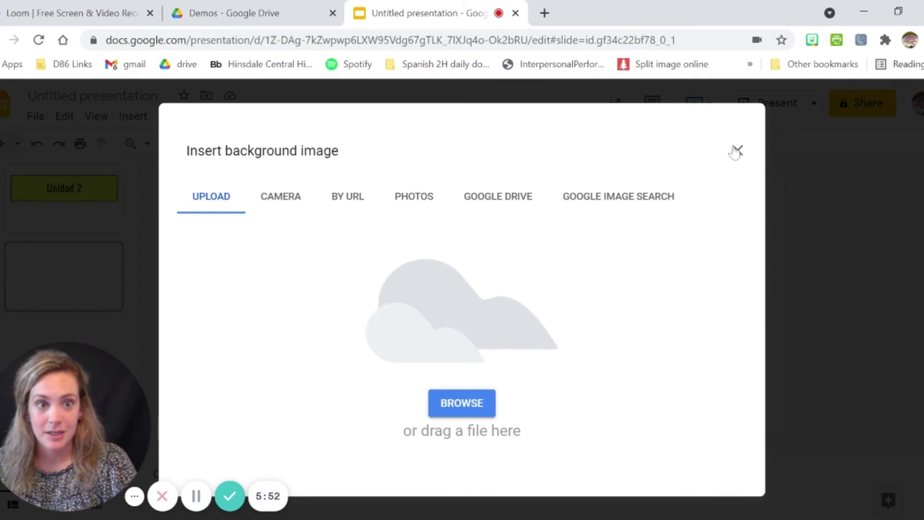
pyautogui.click(738, 151)
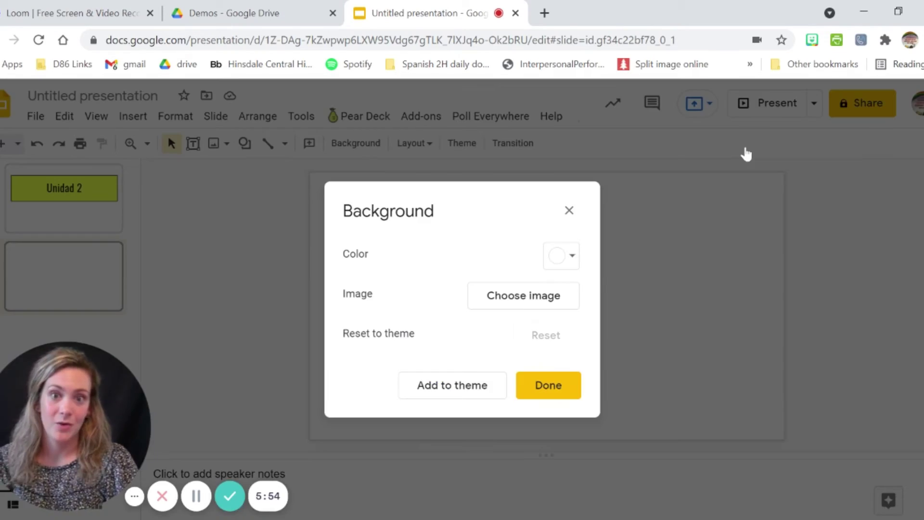
pyautogui.click(569, 211)
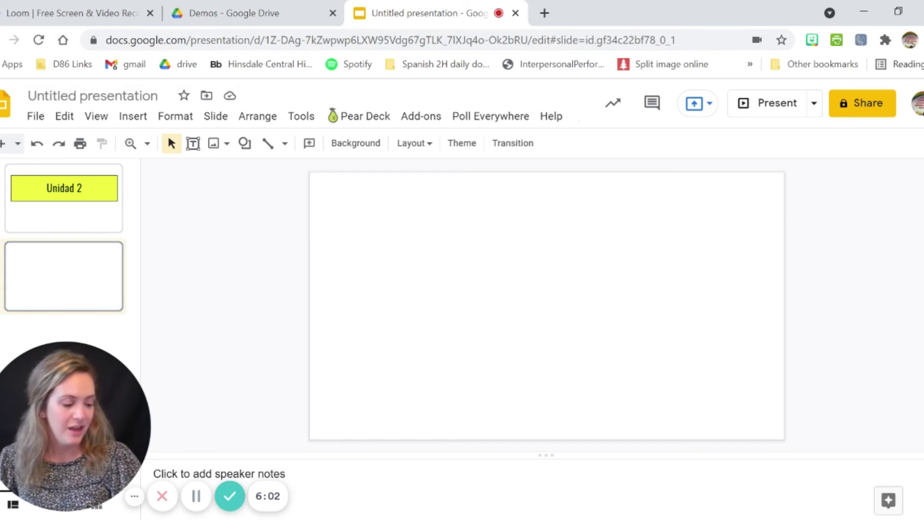
# Link the Unidad 2 title box to 'Slide 1: Unidad 2'.
pyautogui.click(65, 206)
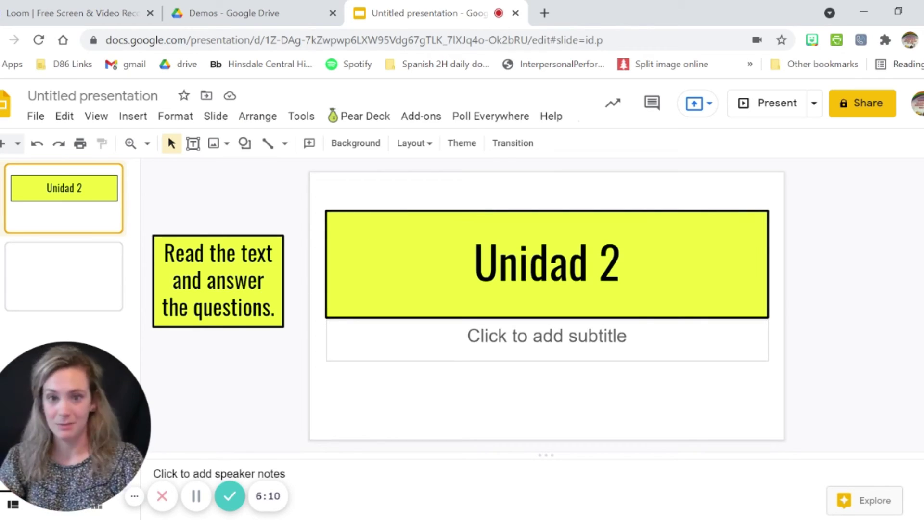
pyautogui.click(388, 211)
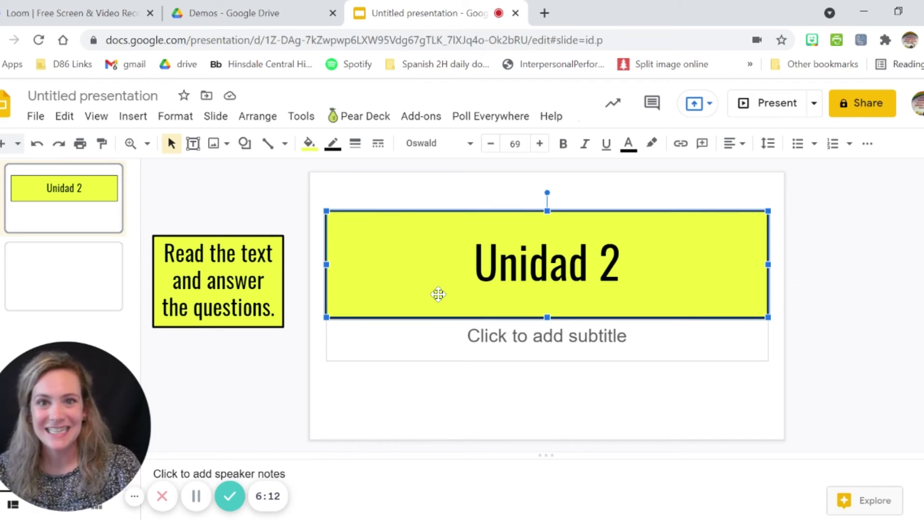
pyautogui.tripleClick(481, 282)
pyautogui.press('Right')
pyautogui.click(656, 188)
pyautogui.click(655, 218)
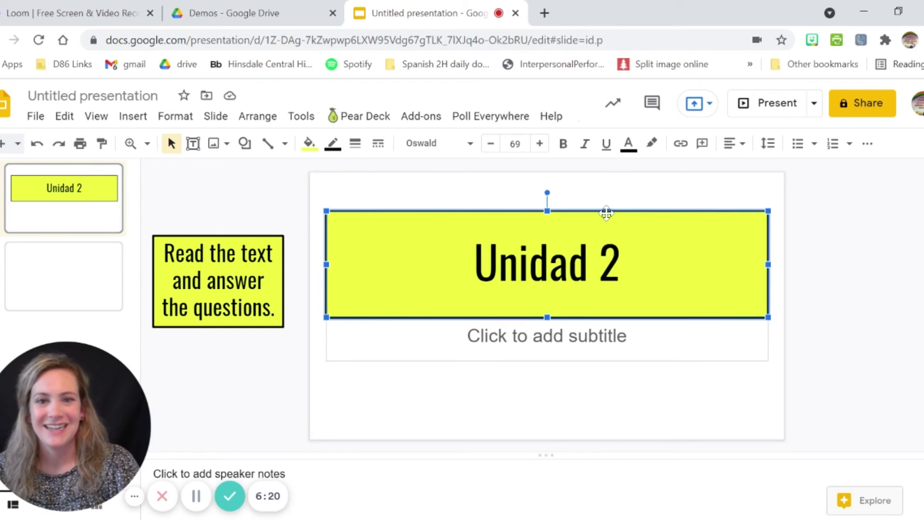
pyautogui.click(680, 144)
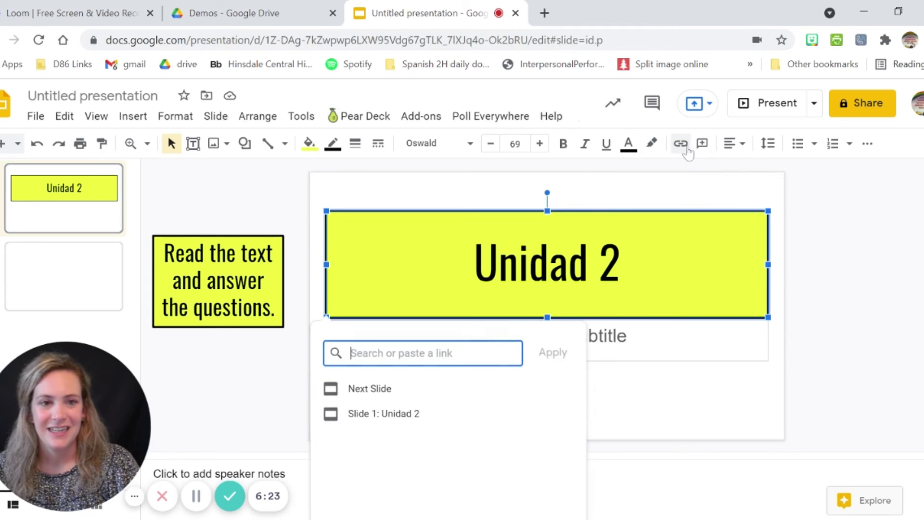
pyautogui.click(403, 424)
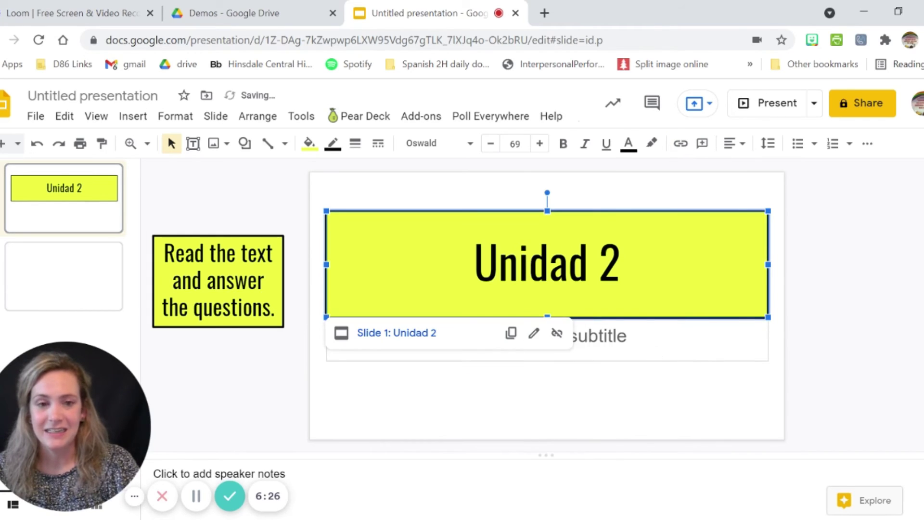
pyautogui.click(786, 279)
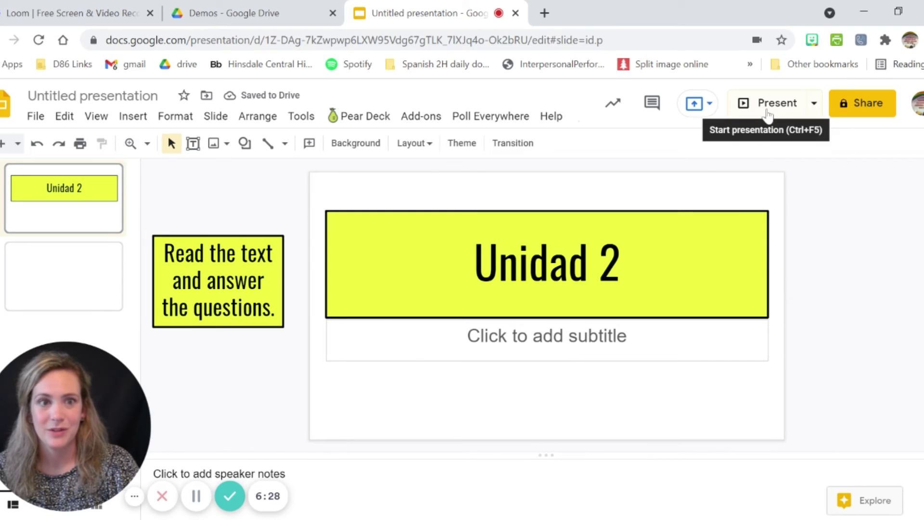
pyautogui.click(652, 289)
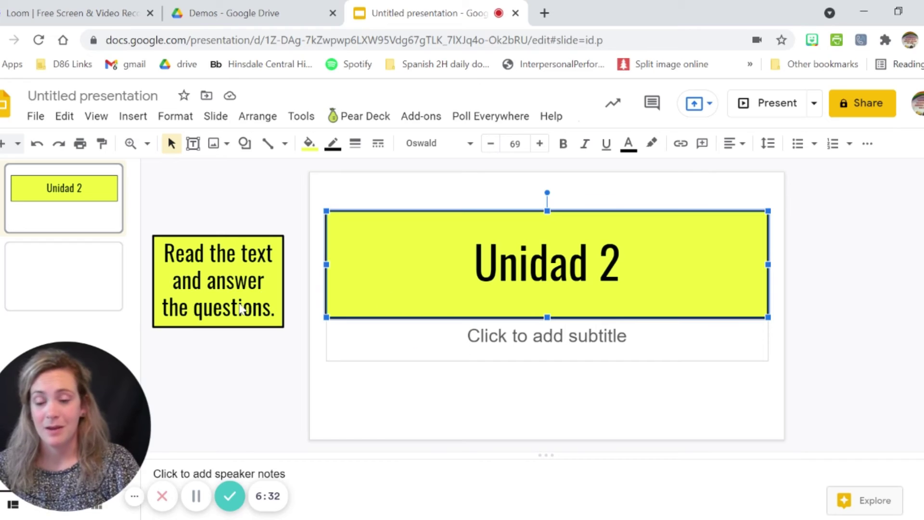
# Nudge the Read the text note box slightly up and to the right.
pyautogui.click(53, 288)
pyautogui.click(74, 203)
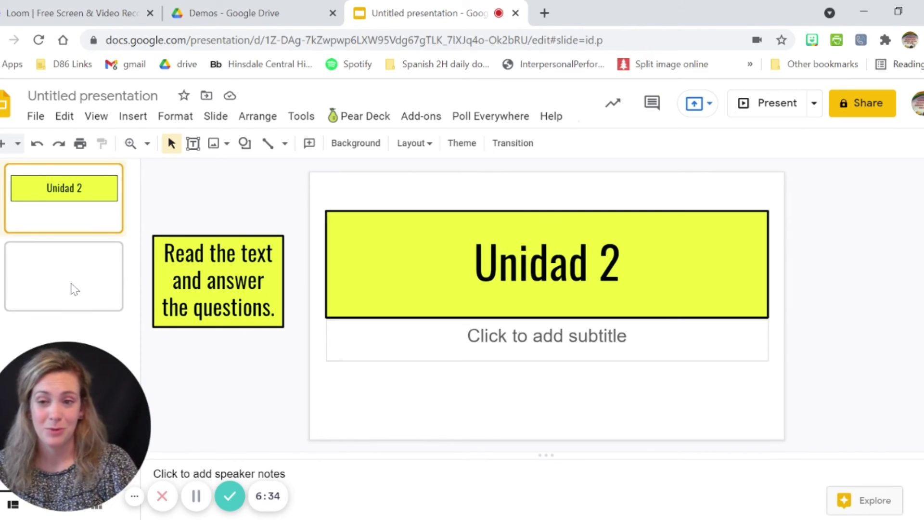
pyautogui.click(248, 235)
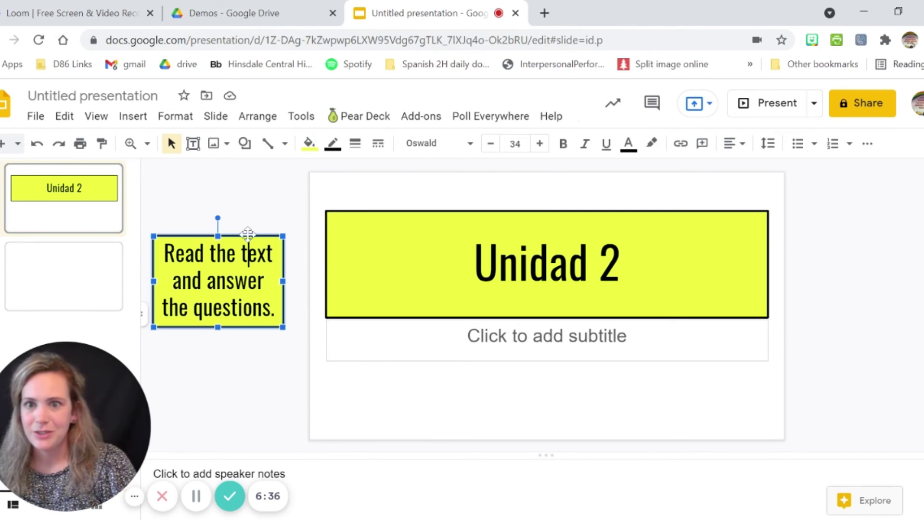
pyautogui.moveTo(249, 236); pyautogui.dragTo(263, 223)
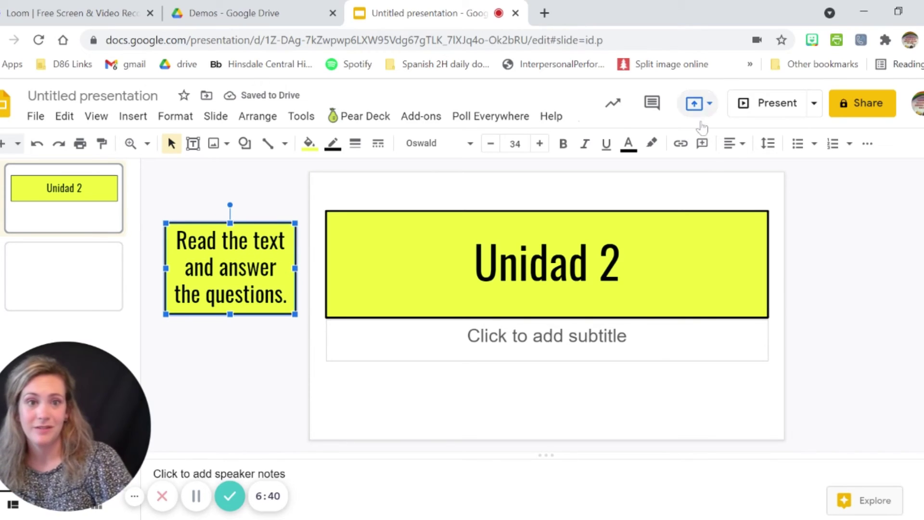
pyautogui.click(682, 149)
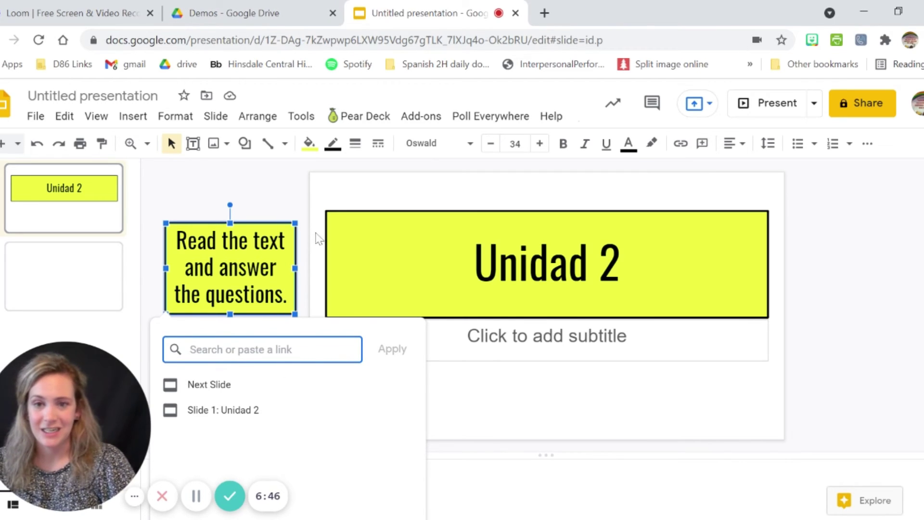
pyautogui.click(287, 188)
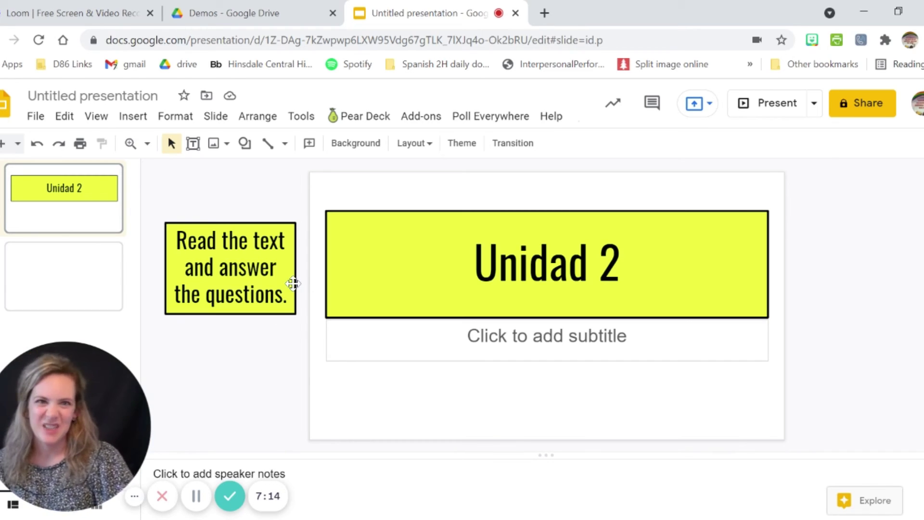
# Save the name 'Unidad 2', copy the sharing link, and highlight the document ID in the address bar.
pyautogui.click(862, 107)
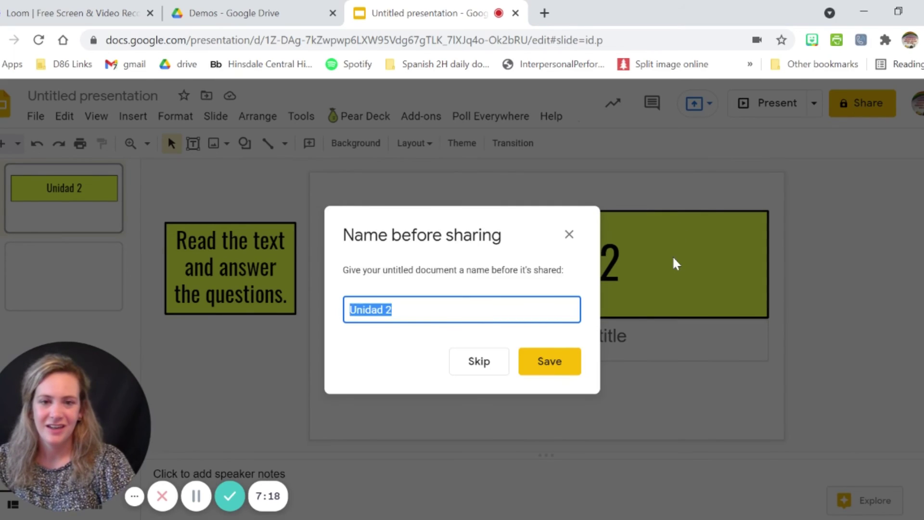
pyautogui.click(548, 366)
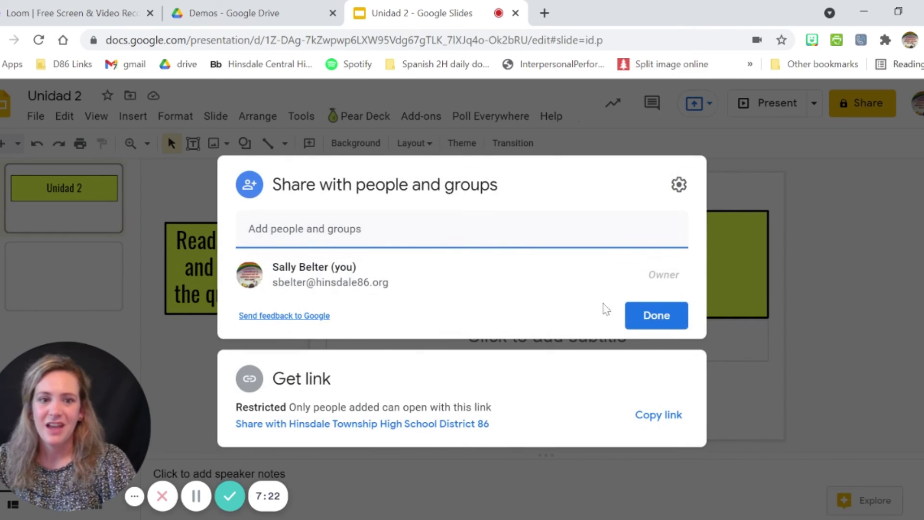
pyautogui.click(659, 416)
pyautogui.click(809, 236)
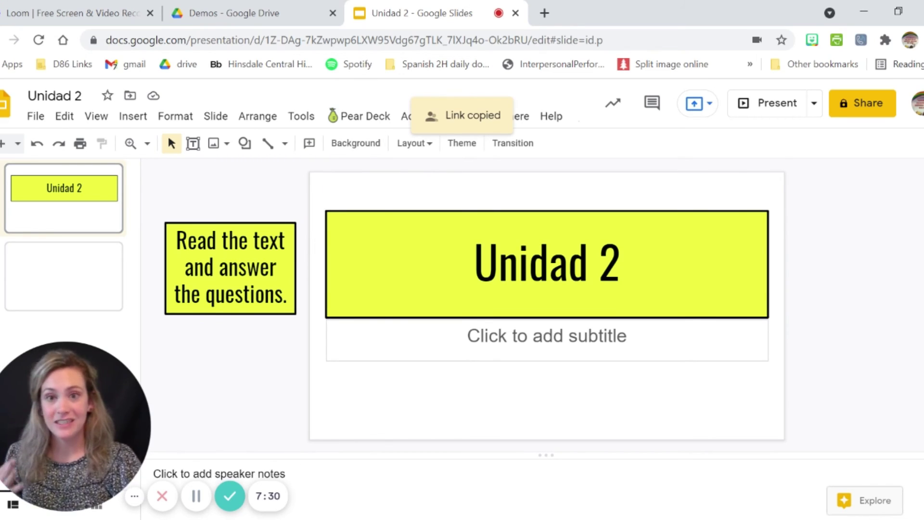
pyautogui.click(323, 40)
pyautogui.doubleClick(323, 40)
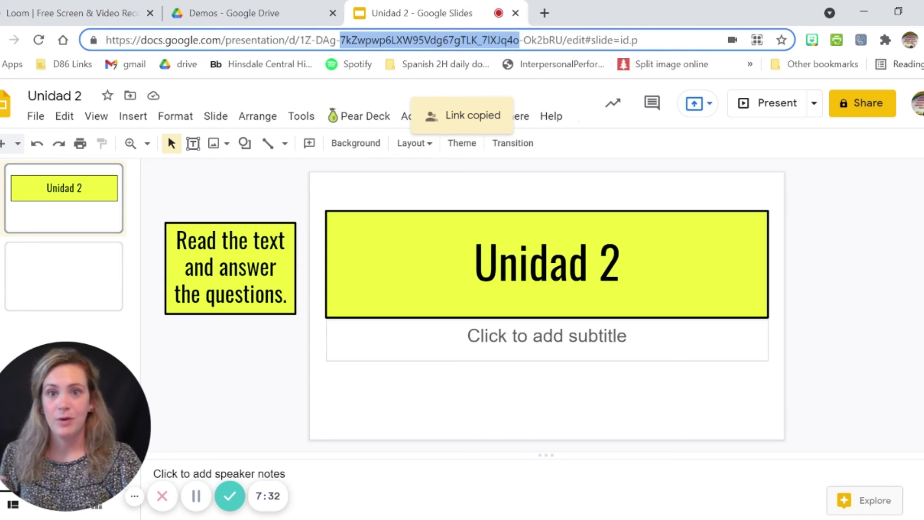
# Load the sharing link in a new tab with 'edit' replaced by 'copy'.
pyautogui.click(546, 10)
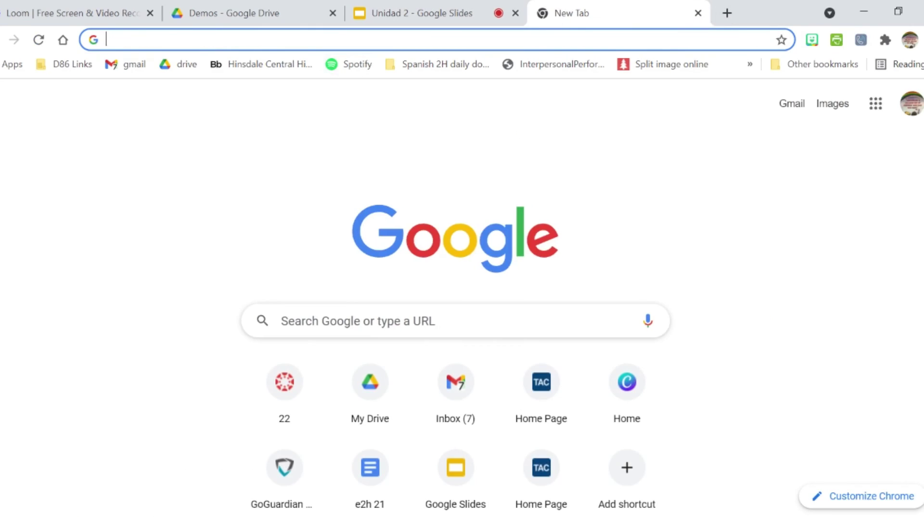
pyautogui.click(324, 40)
pyautogui.hotkey('ctrl', 'v')
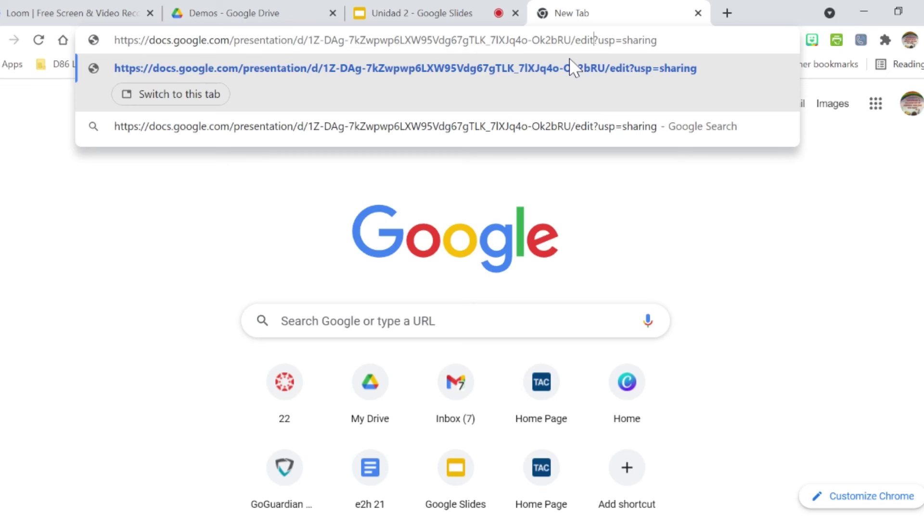
pyautogui.press('BackSpace')
pyautogui.press('BackSpace')
pyautogui.press('BackSpace')
pyautogui.press('BackSpace')
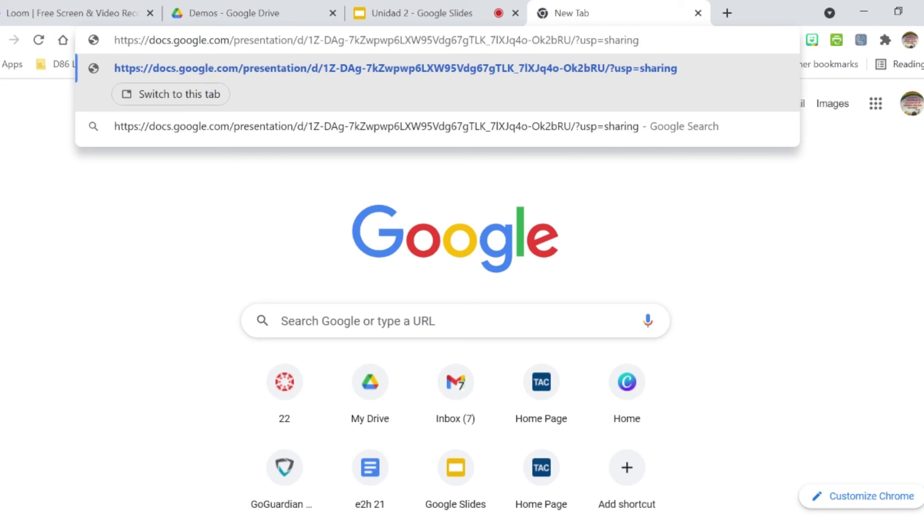
pyautogui.write('copy')
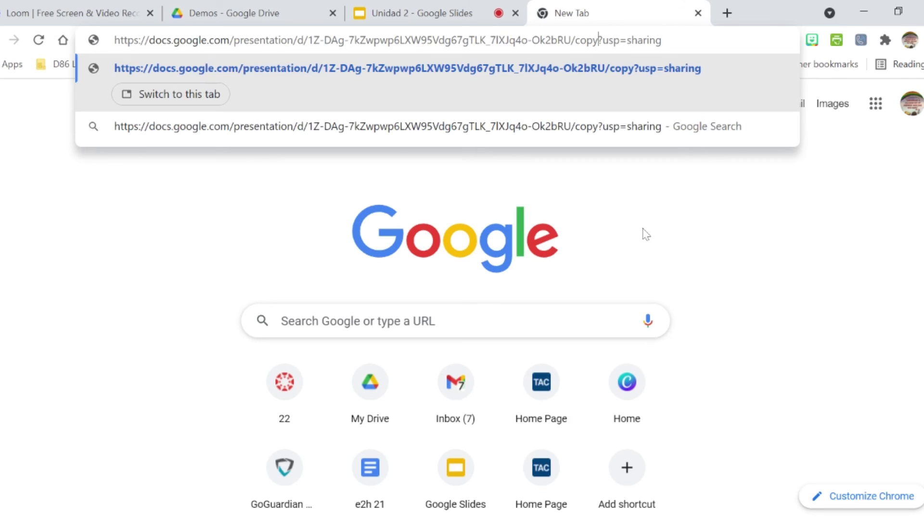
pyautogui.press('Return')
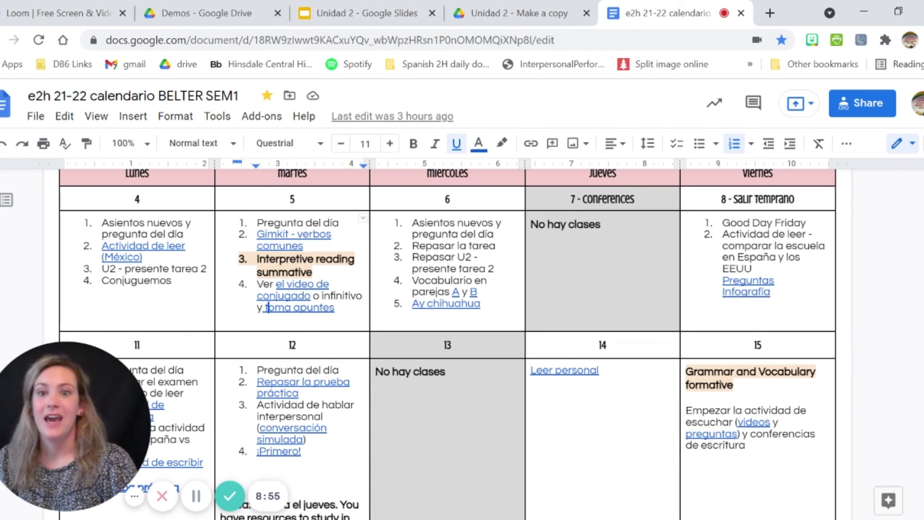
# Open the 'e2h U2 estructuras' make-a-copy page from the calendar's 'toma apuntes' link, then close it.
pyautogui.click(342, 295)
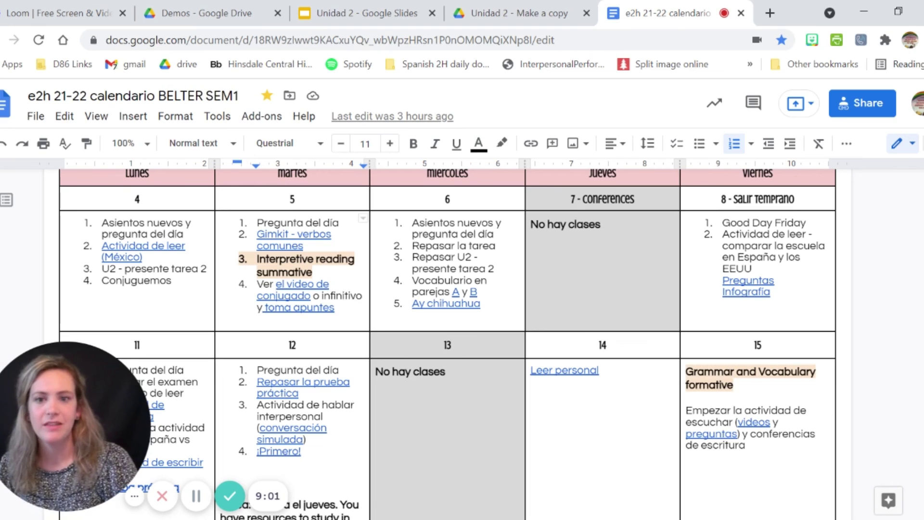
pyautogui.click(314, 306)
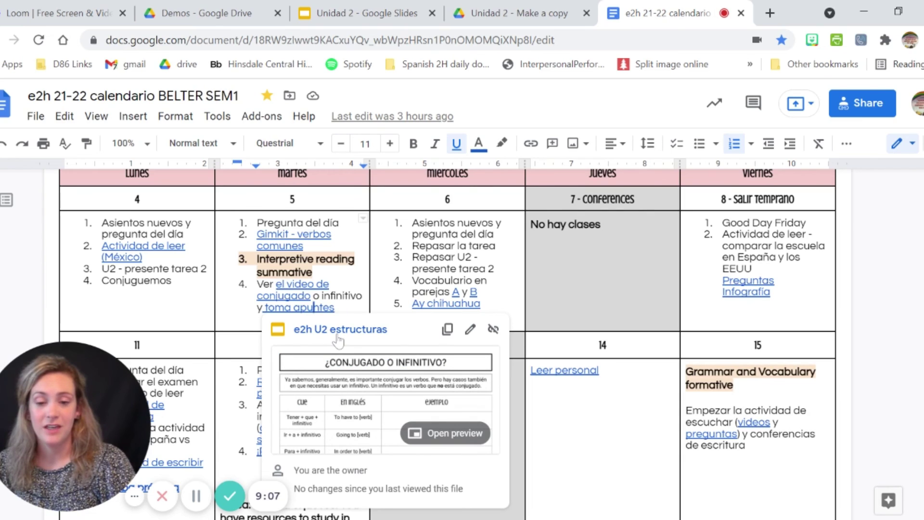
pyautogui.click(338, 337)
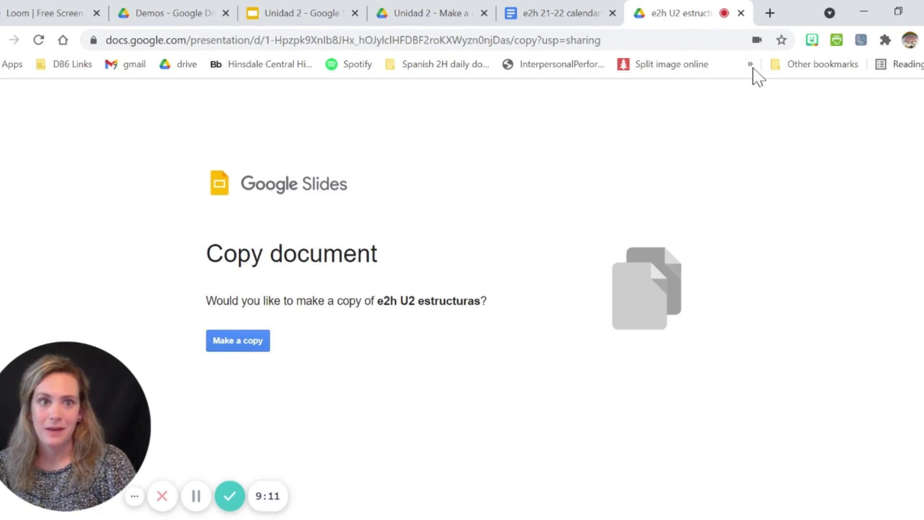
pyautogui.click(741, 13)
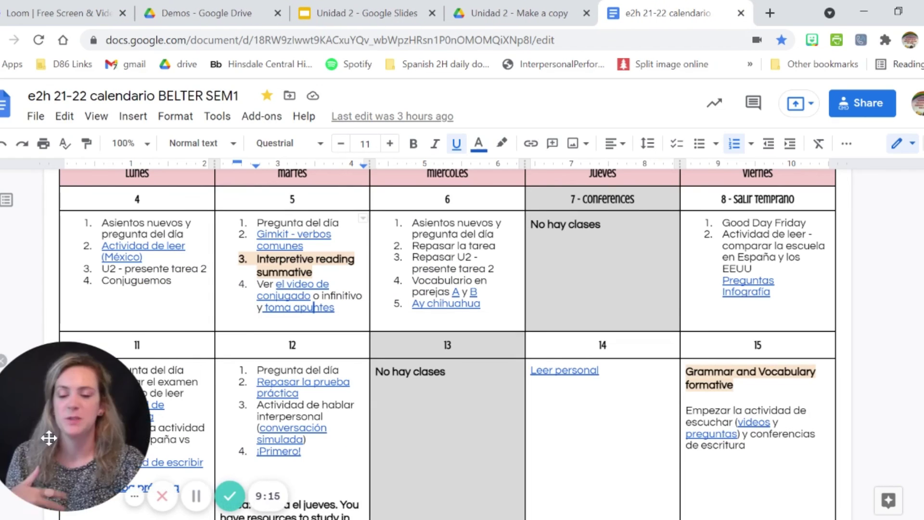